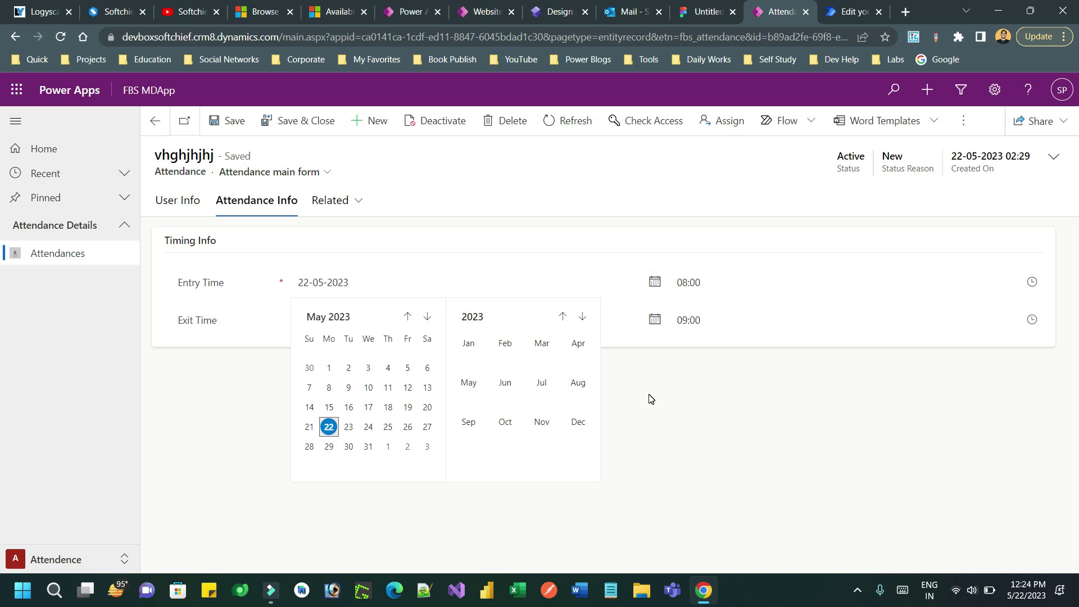
Step: Set the personal time zone to (GMT+05:30) Chennai, Kolkata, Mumbai, New Delhi and save the personal options
click(651, 399)
click(997, 94)
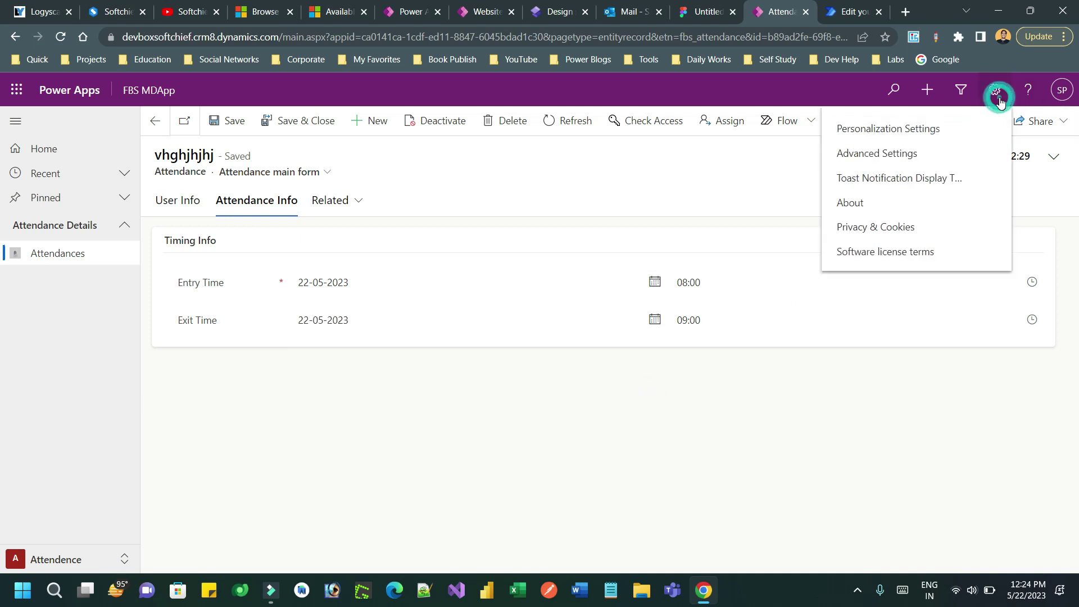
click(916, 137)
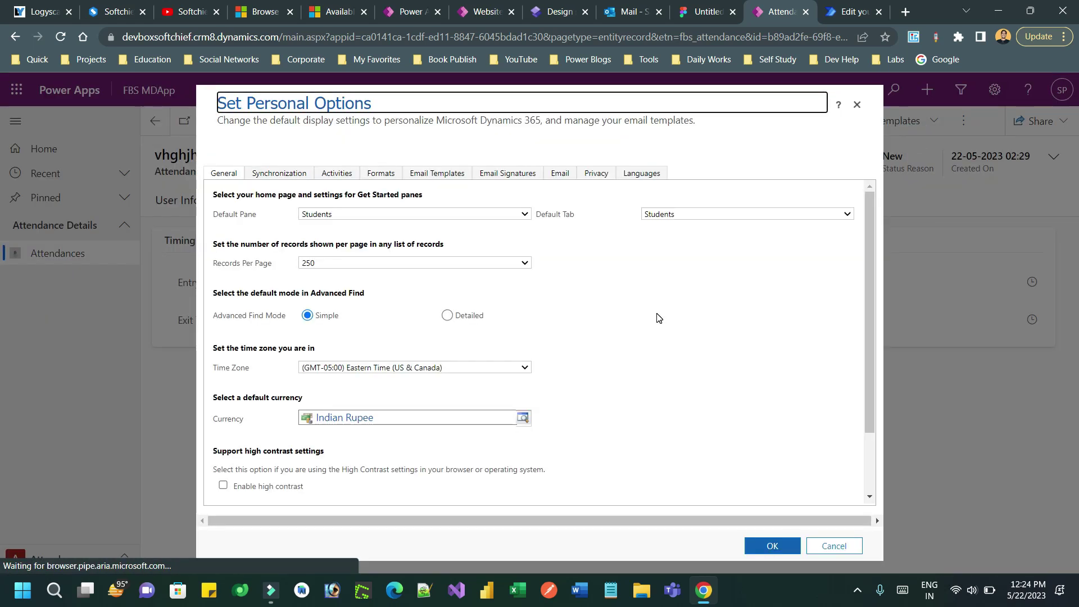
click(526, 364)
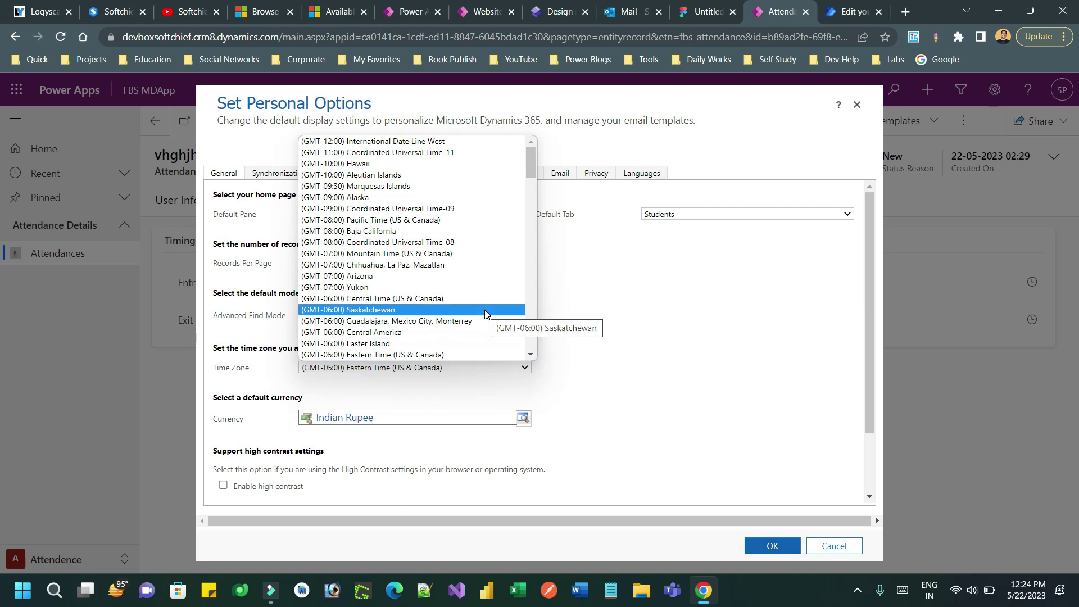
drag(530, 168, 527, 296)
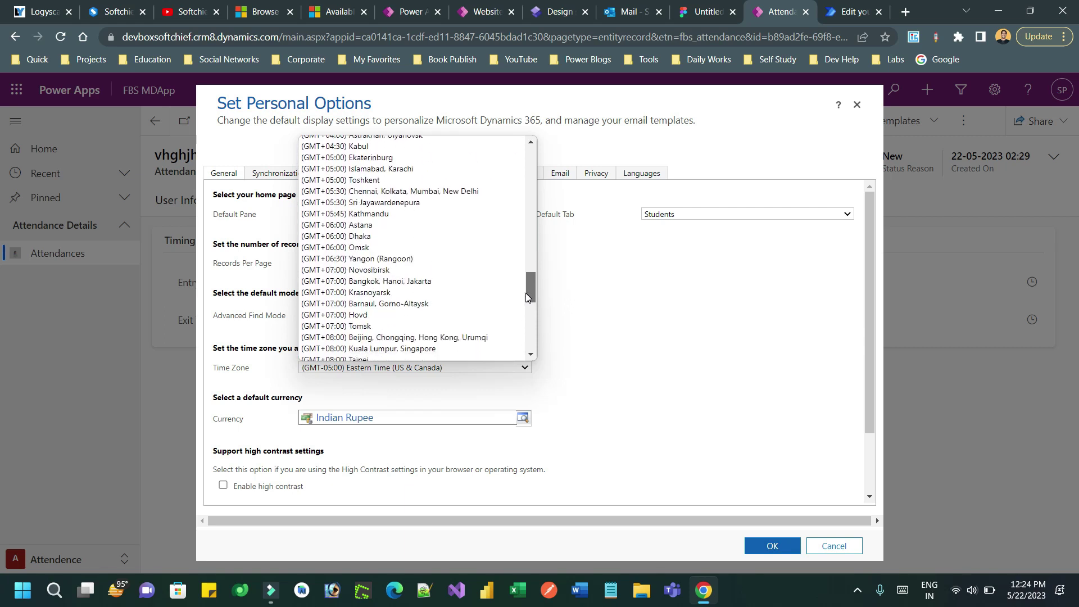
click(467, 194)
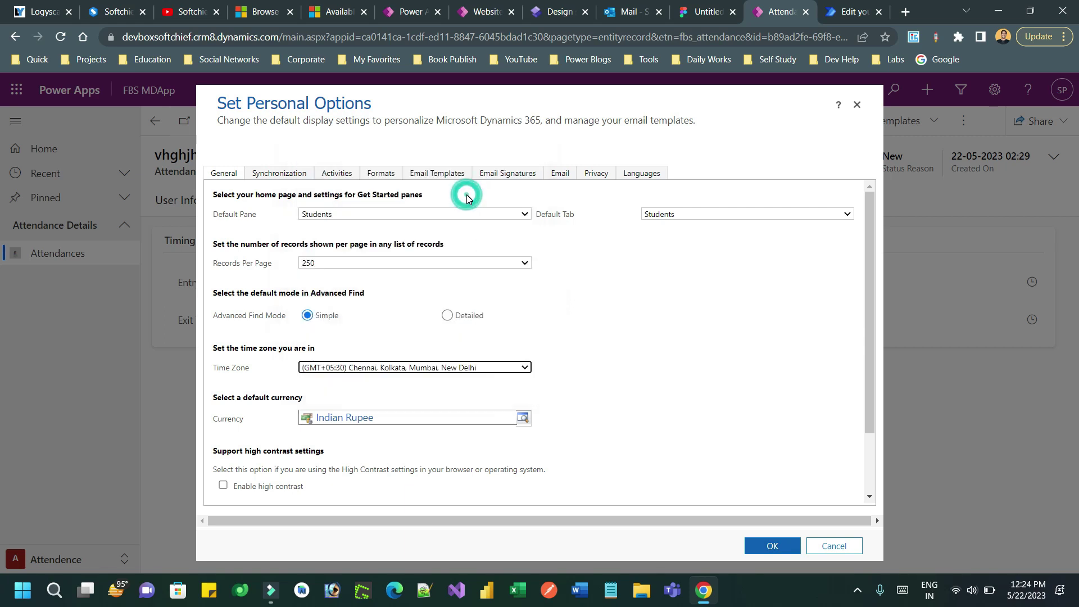
click(778, 552)
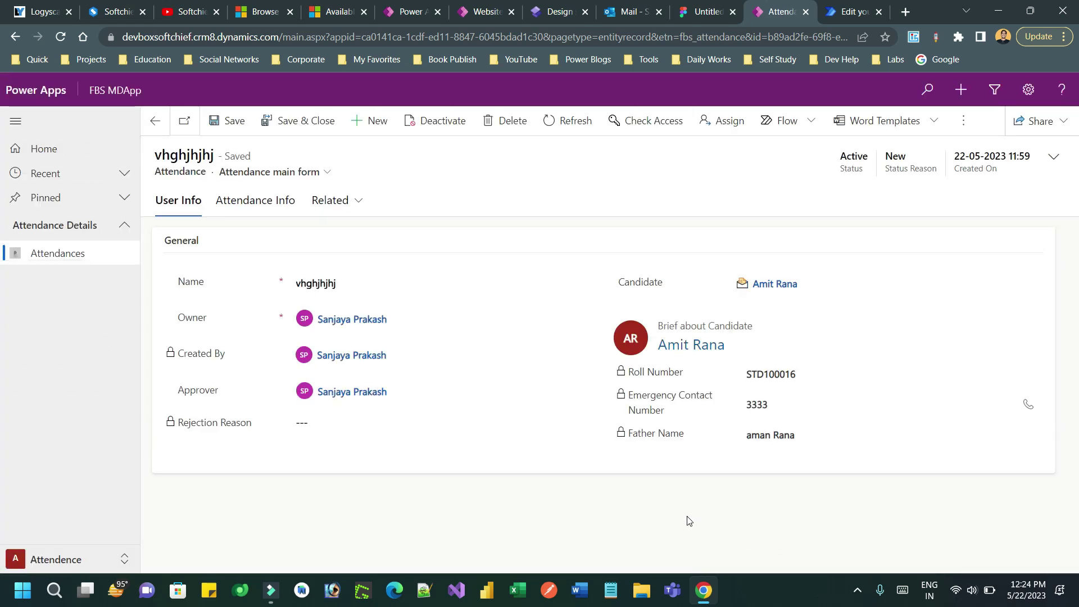
Step: Review the entry and exit times in the attendance record's Attendance Info
click(282, 203)
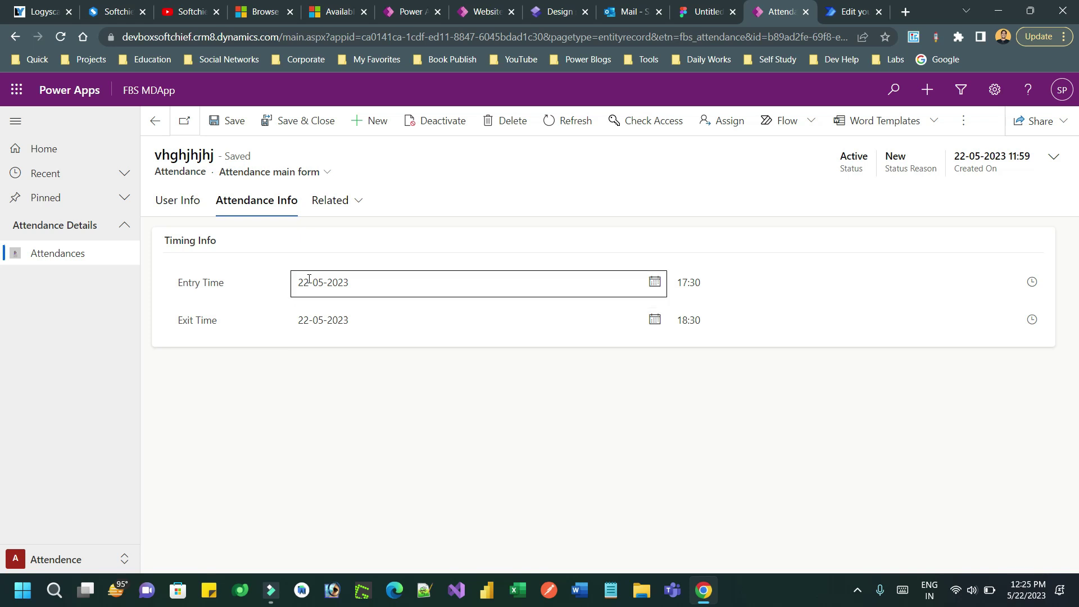
click(859, 9)
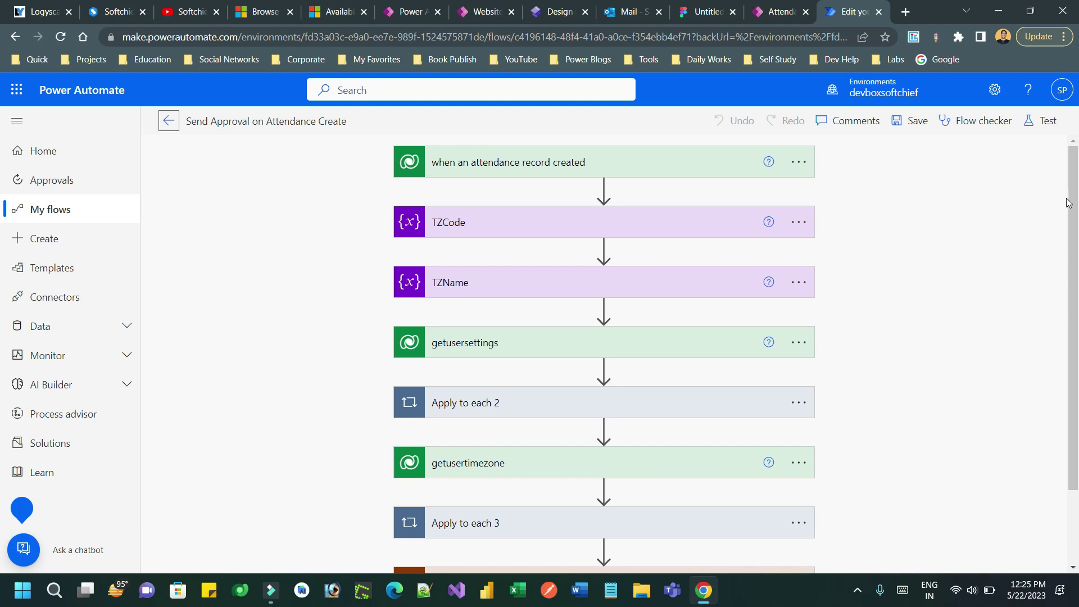
click(772, 13)
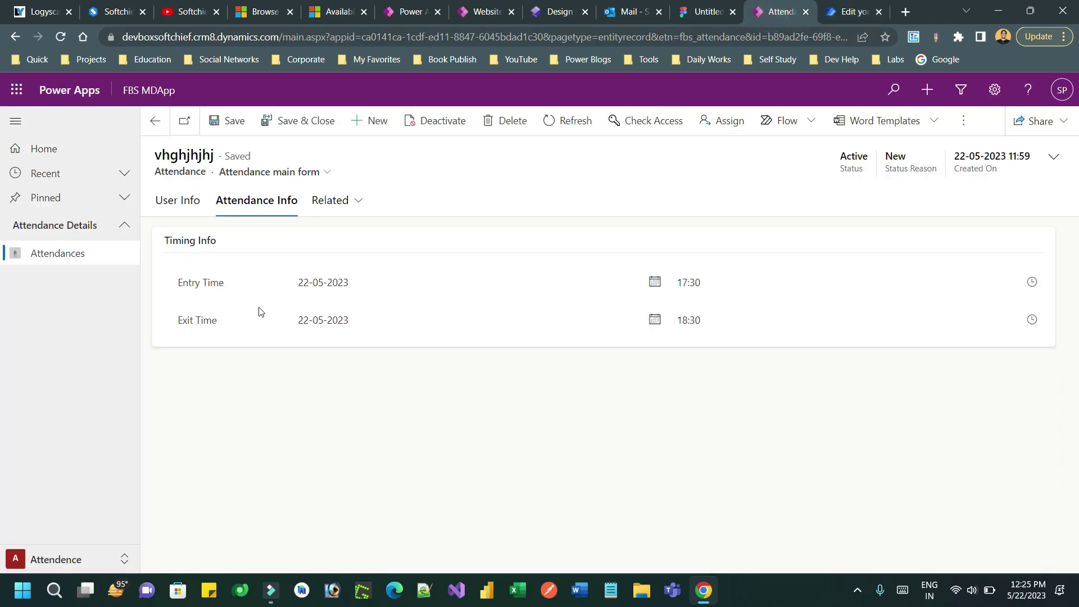
drag(196, 288, 261, 292)
drag(192, 322, 248, 318)
Step: Switch to the Send Approval on Attendance Create flow in Power Automate and inspect its trigger and the TZCode and TZName variables
click(846, 11)
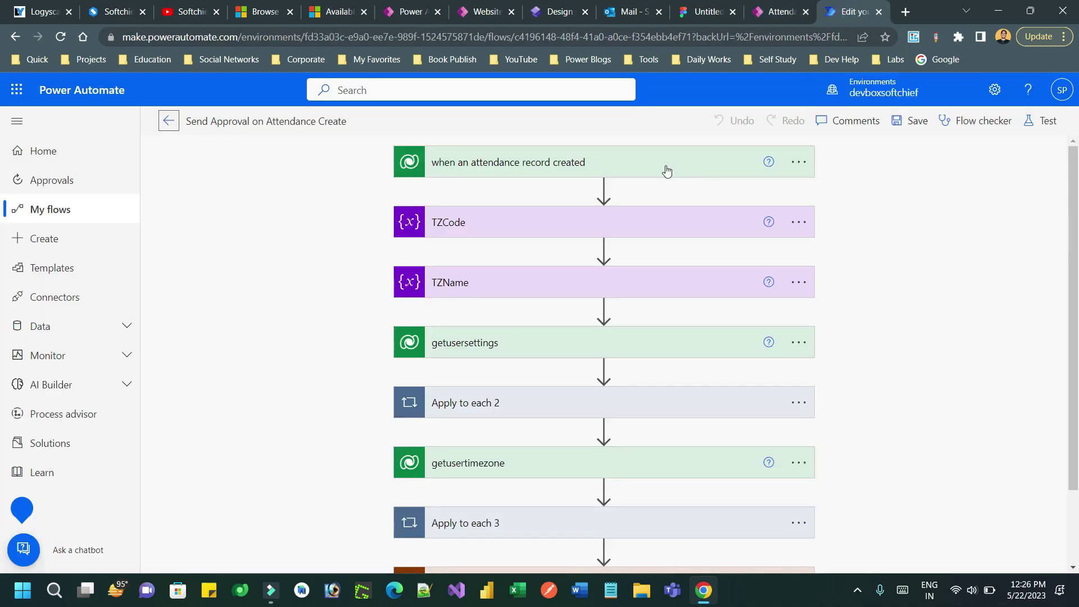
click(625, 165)
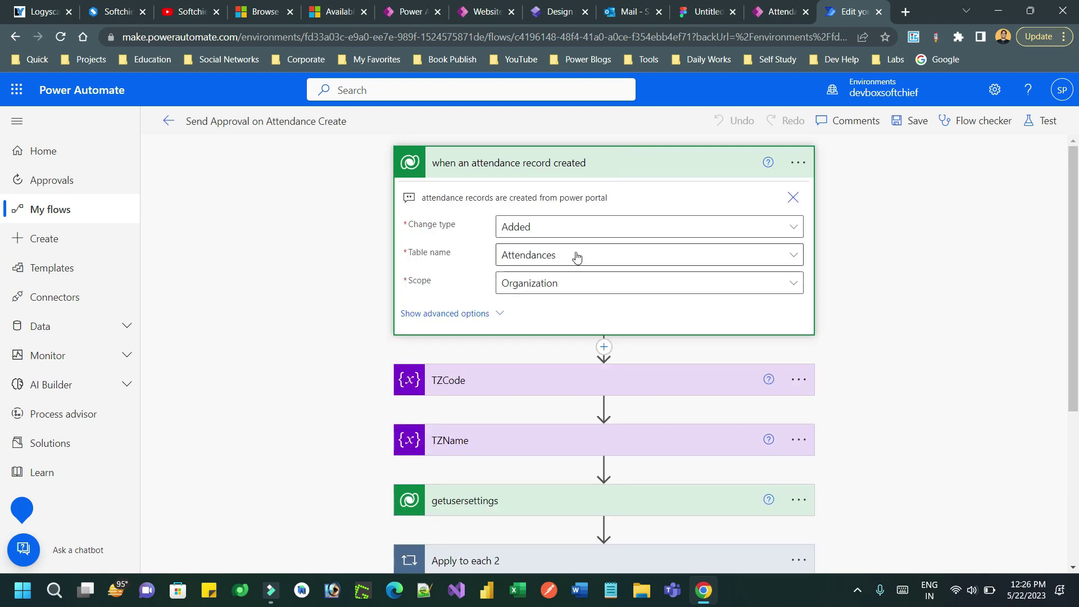
click(668, 160)
click(558, 228)
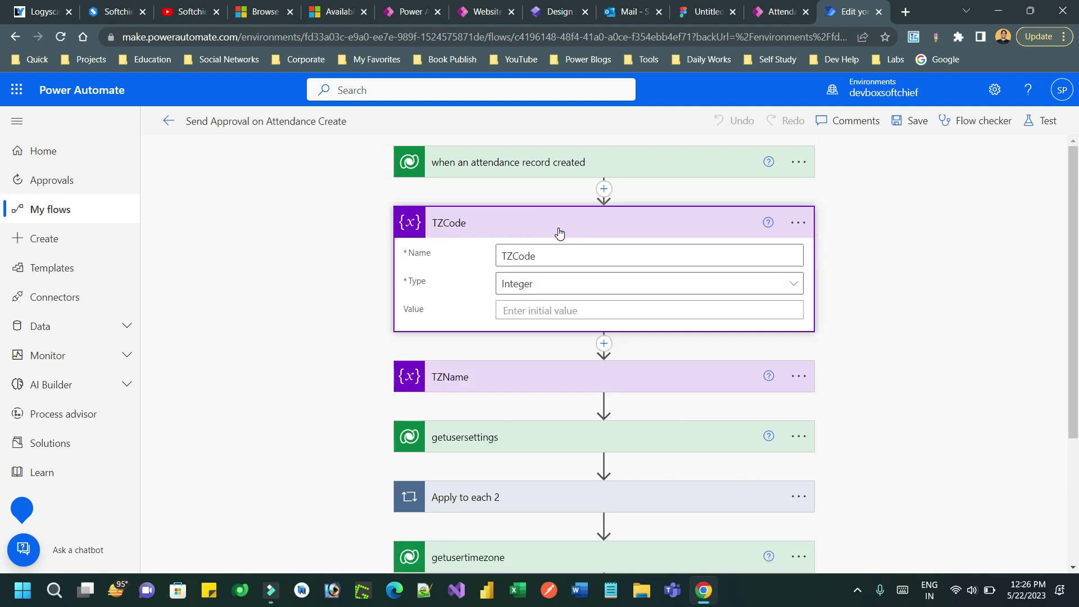
click(559, 229)
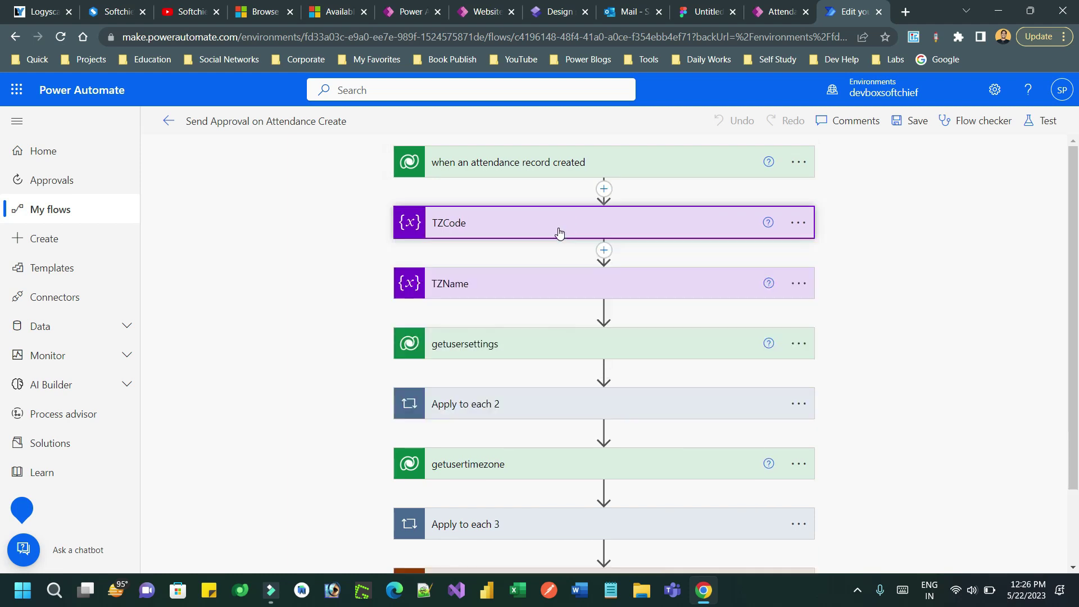
click(559, 285)
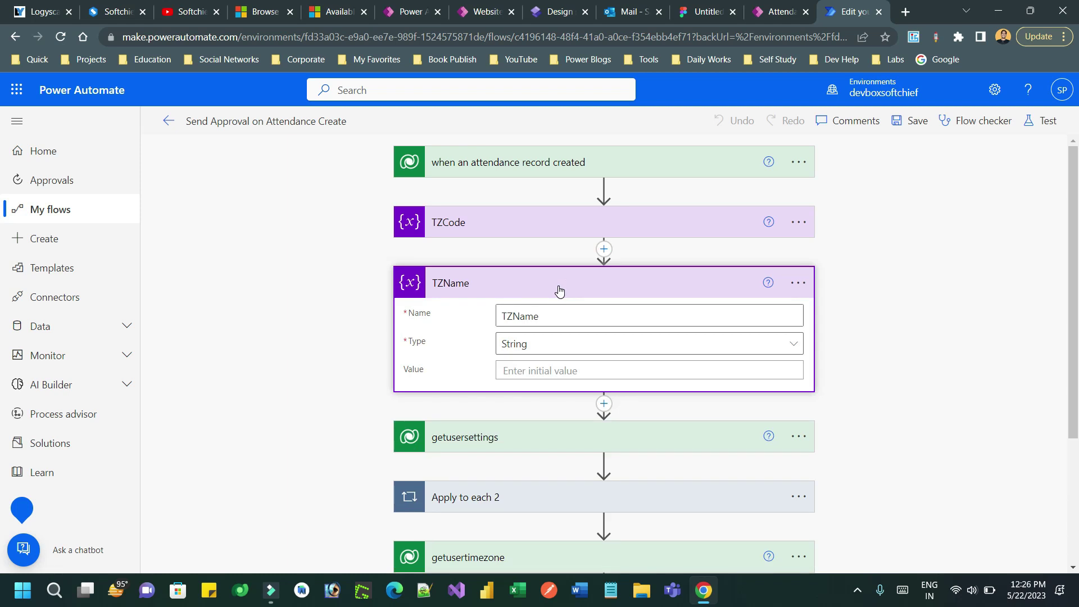
click(643, 278)
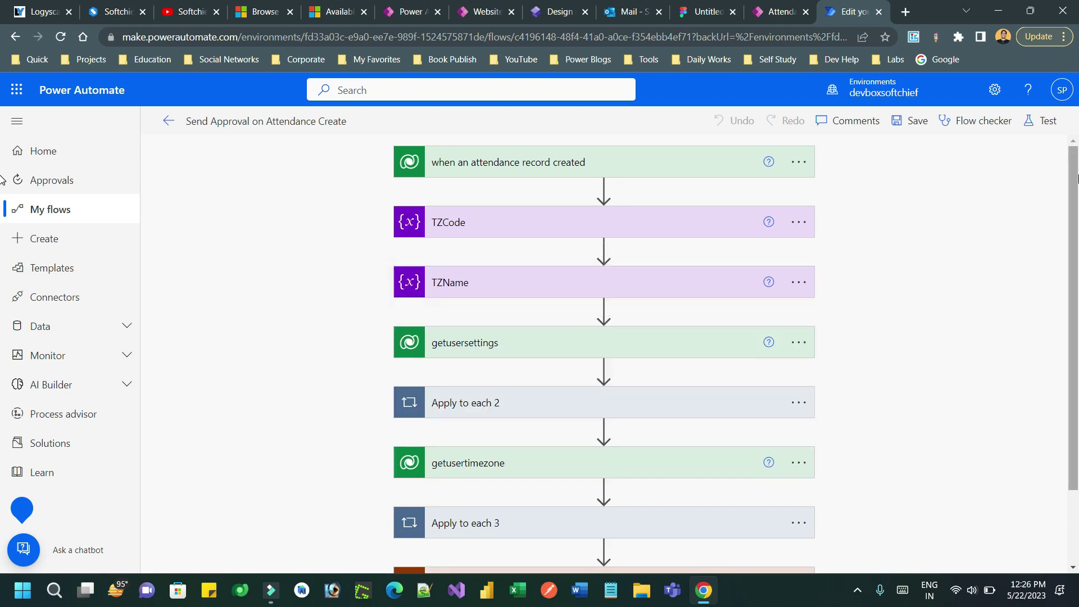
Step: Examine the advanced options and Fetch XML query of the getusersettings action, including its timezonecode attribute
scroll(642, 265, down, 3)
click(536, 261)
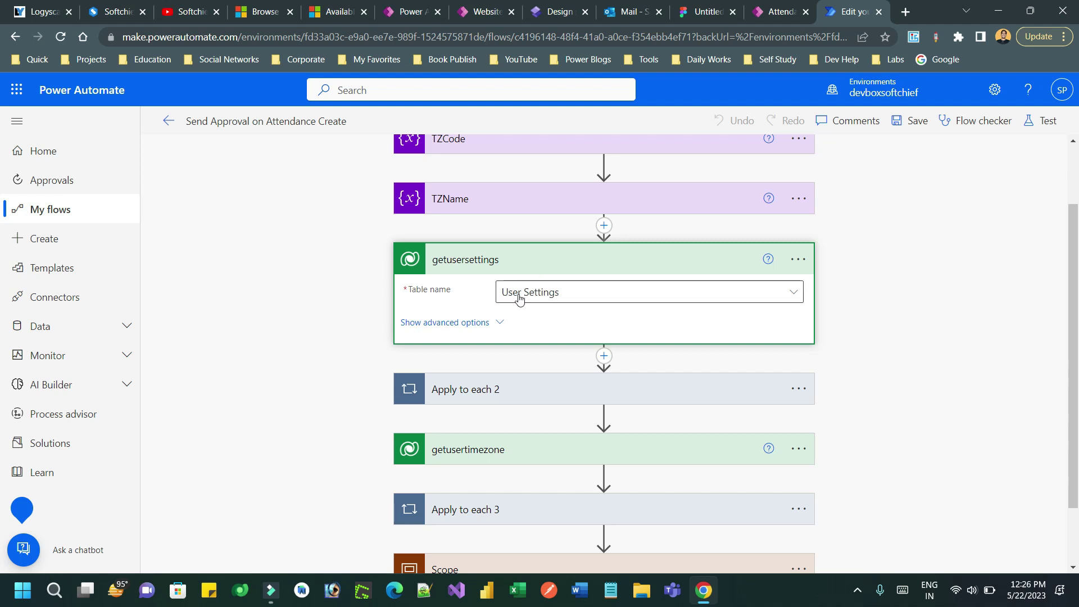
click(500, 322)
drag(1076, 228, 1076, 265)
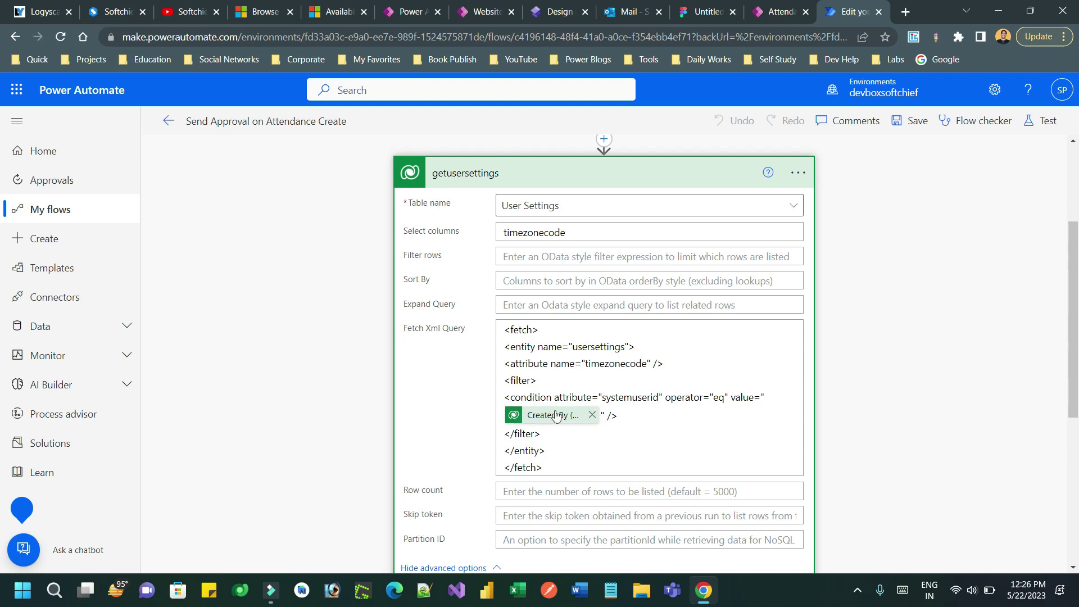
double_click(596, 345)
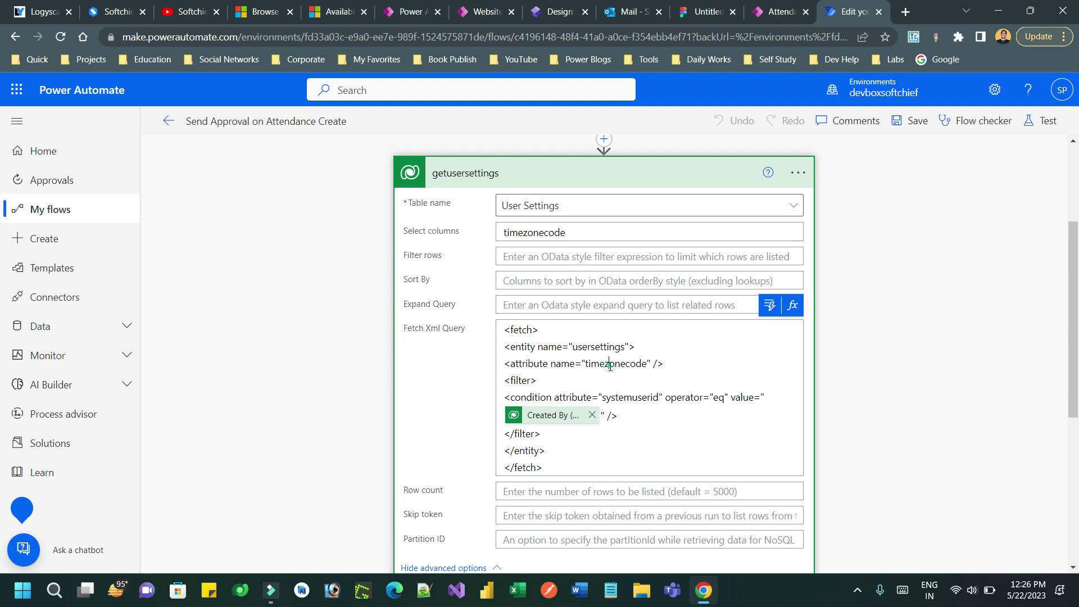
double_click(610, 365)
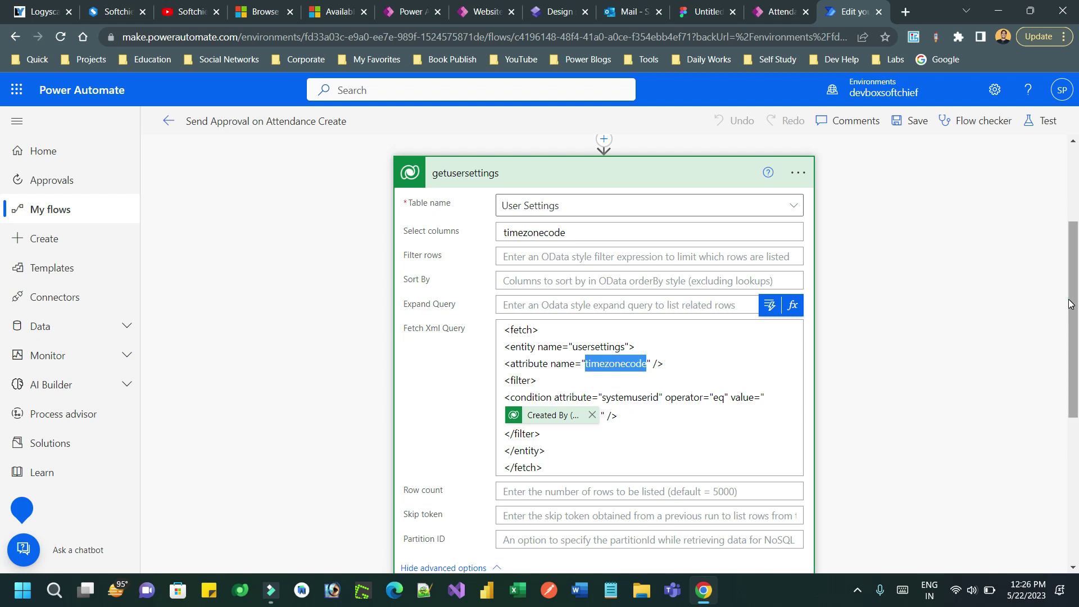
mouse_move(1072, 303)
mouse_down()
mouse_move(1072, 284)
mouse_move(1076, 305)
mouse_up()
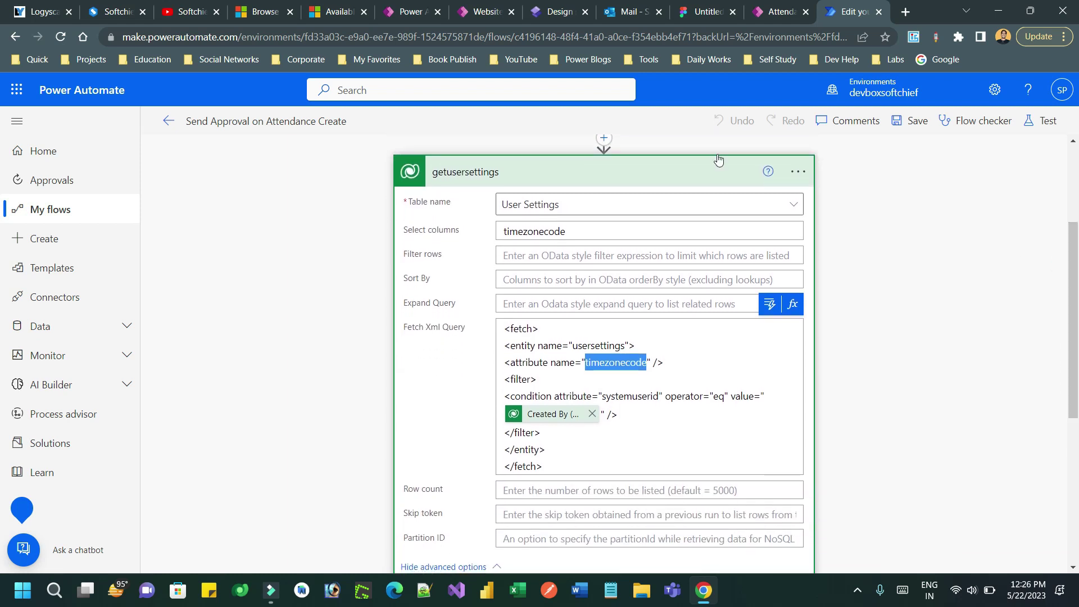
click(642, 177)
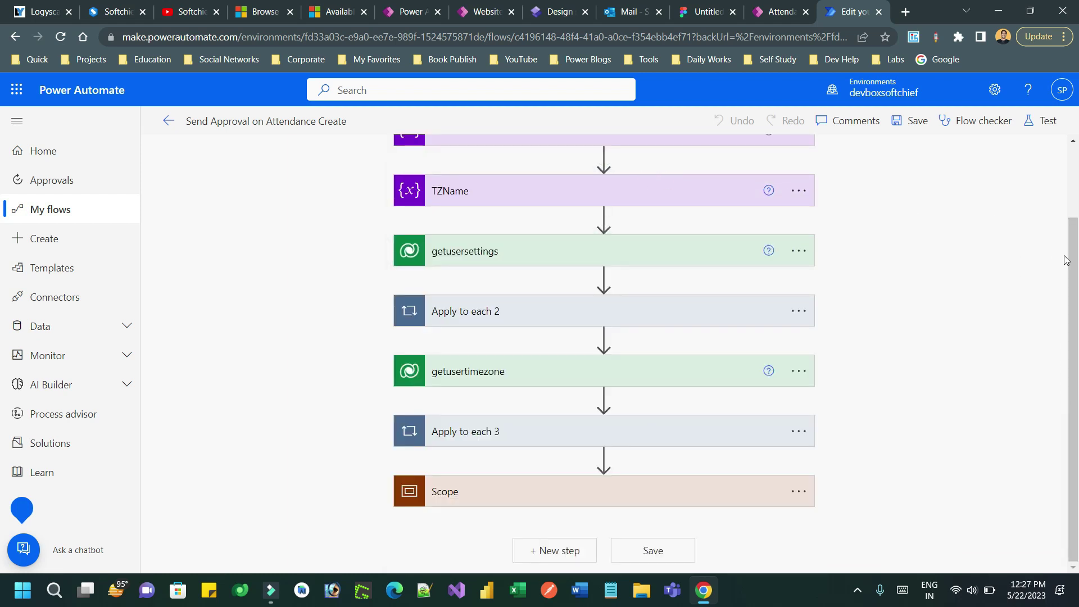
Step: Inspect how Set variable in the Apply to each 2 loop fills TZCode, and reopen the getusersettings action for comparison
click(593, 307)
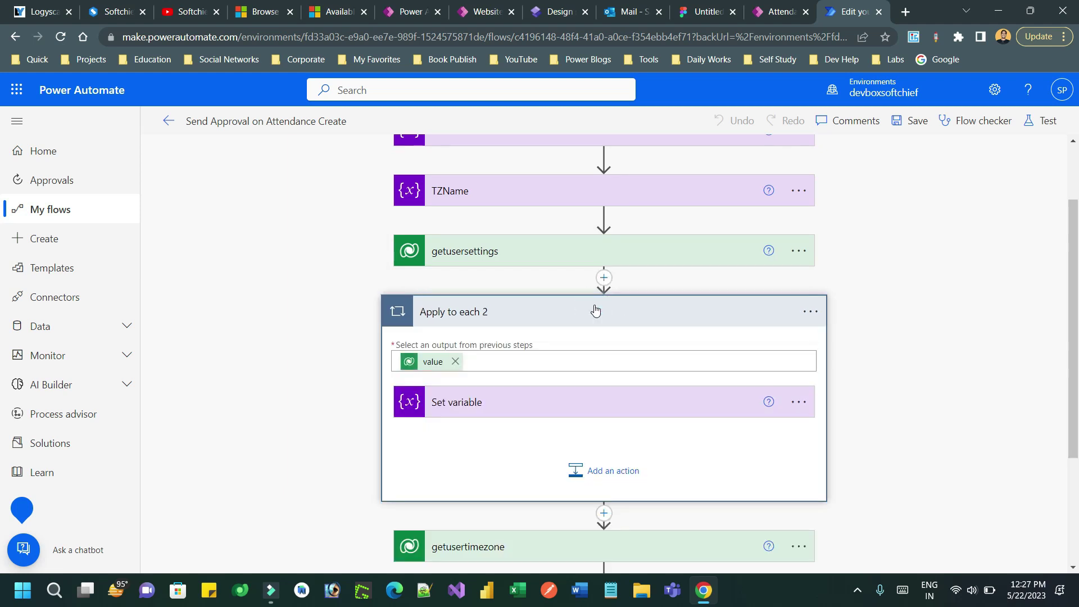
click(553, 404)
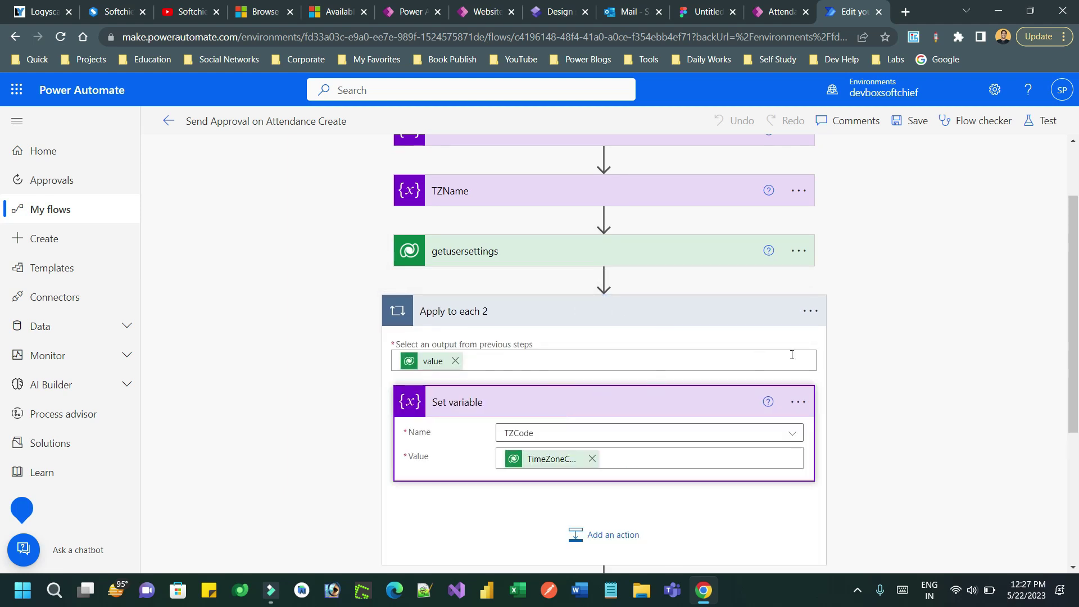
scroll(1073, 293, down, 1)
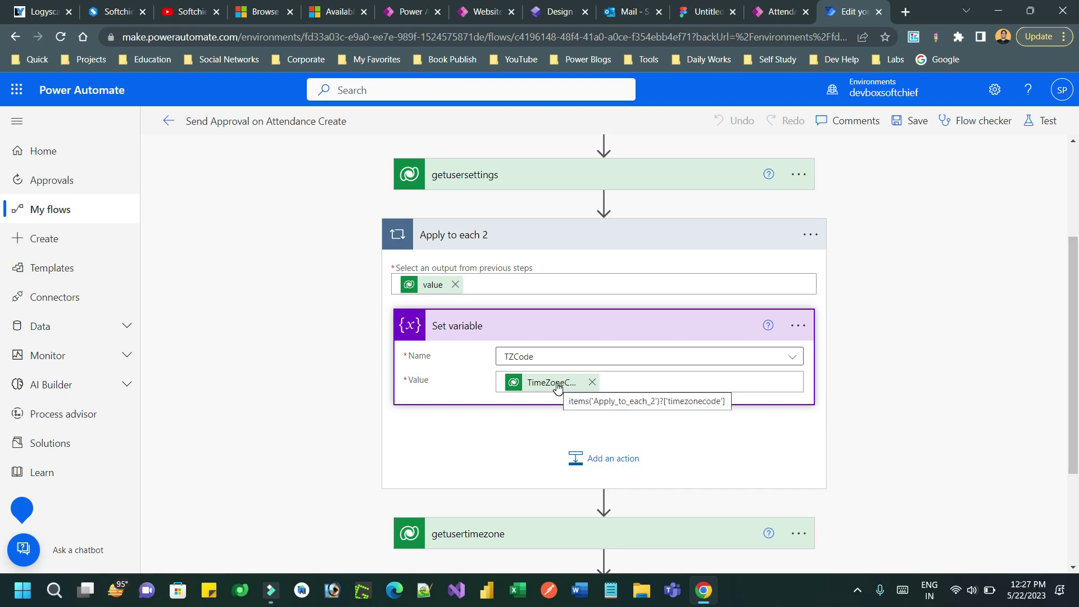
click(581, 176)
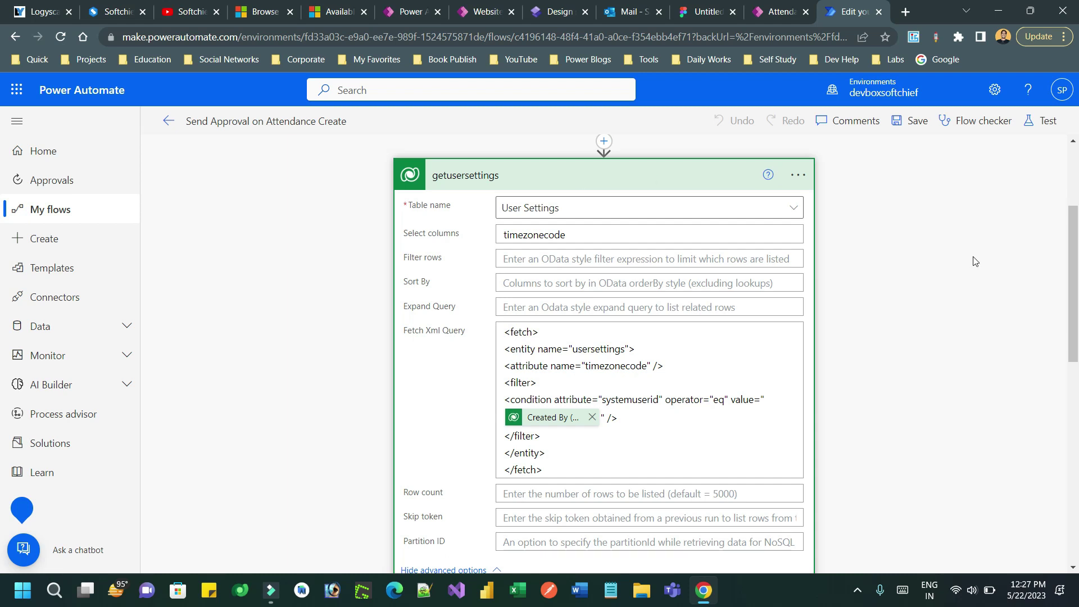
Step: Examine the getusertimezone action's table, advanced options and Fetch XML query that filters by TZCode
drag(1071, 294, 1071, 439)
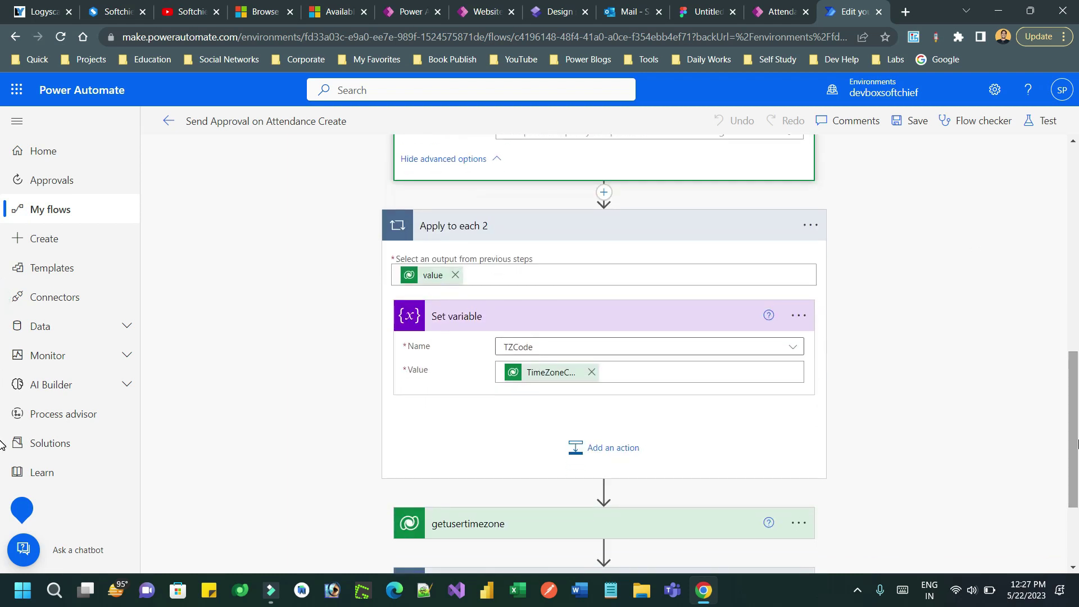
scroll(652, 375, down, 3)
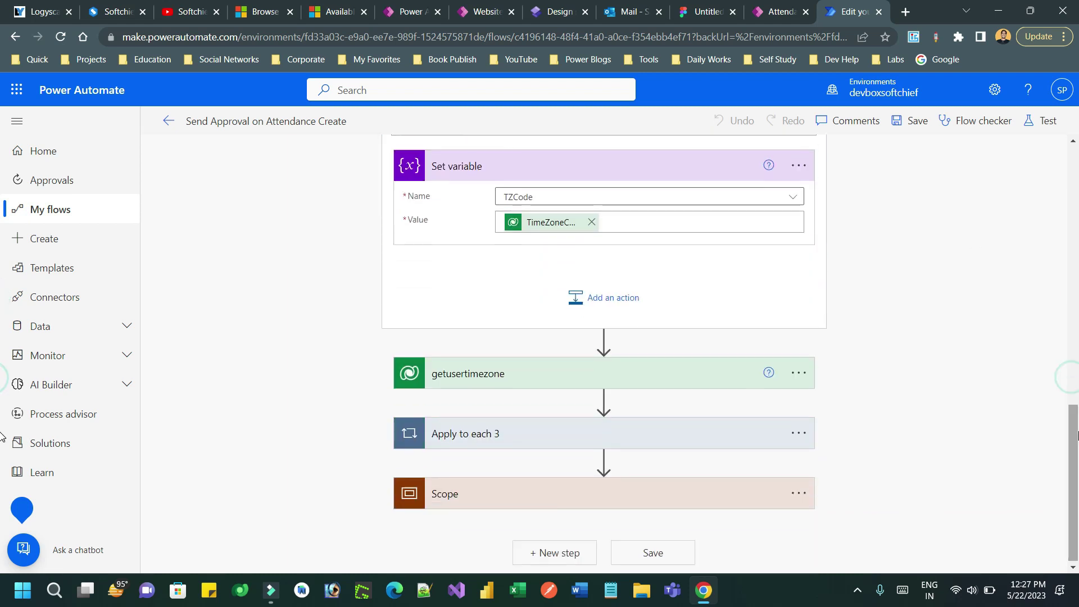
click(653, 376)
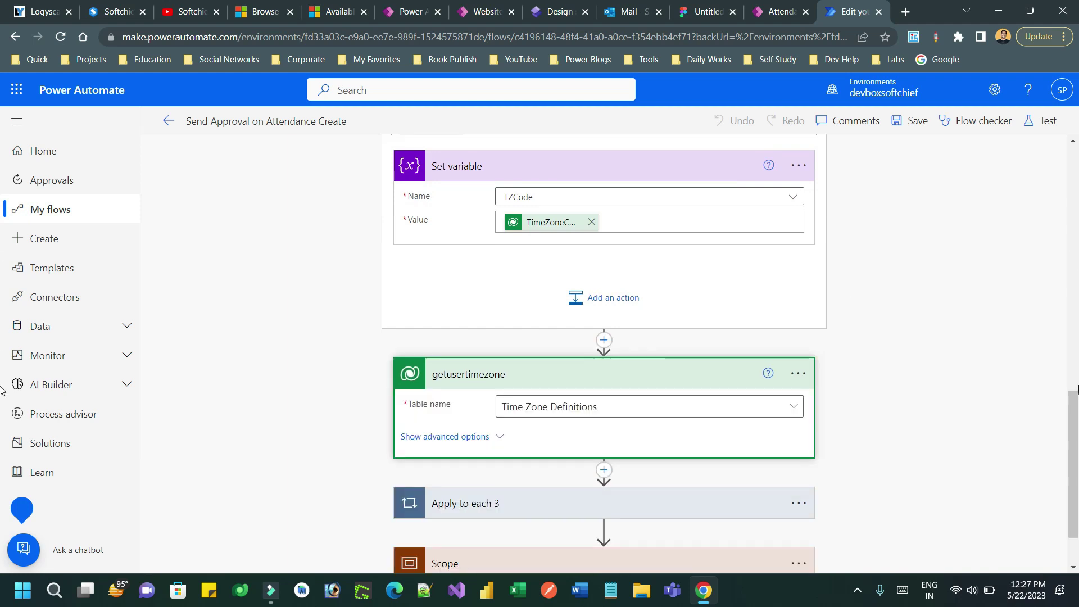
scroll(1073, 404, down, 1)
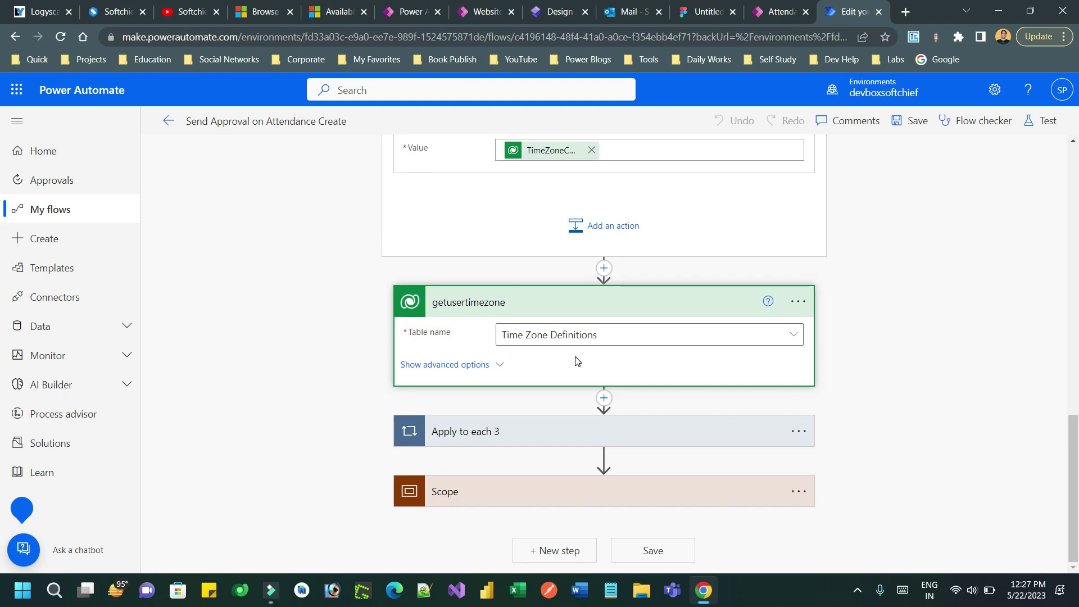
click(500, 363)
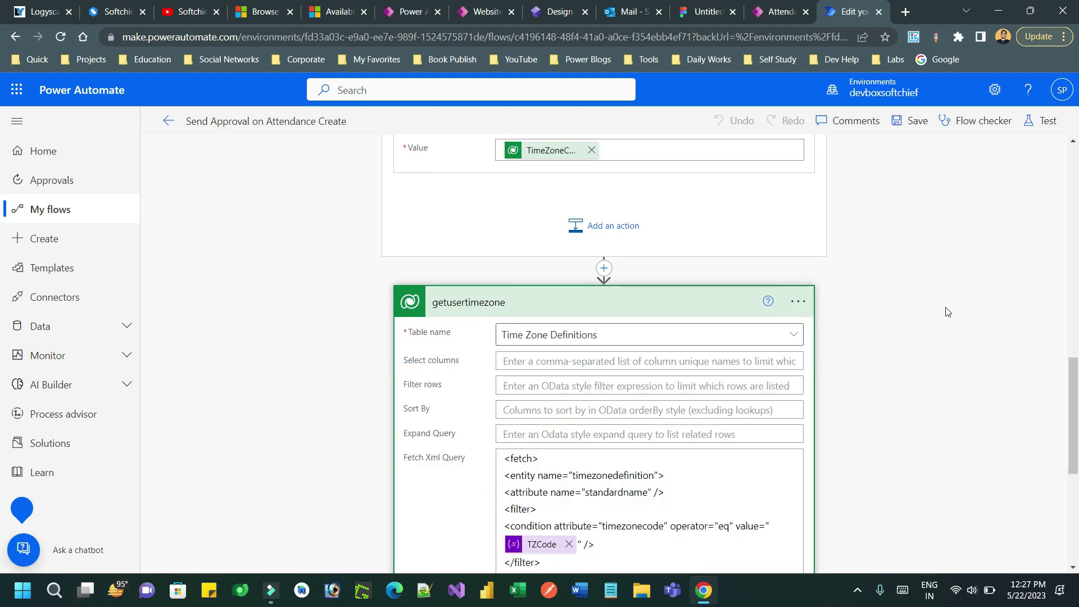
scroll(1073, 371, down, 2)
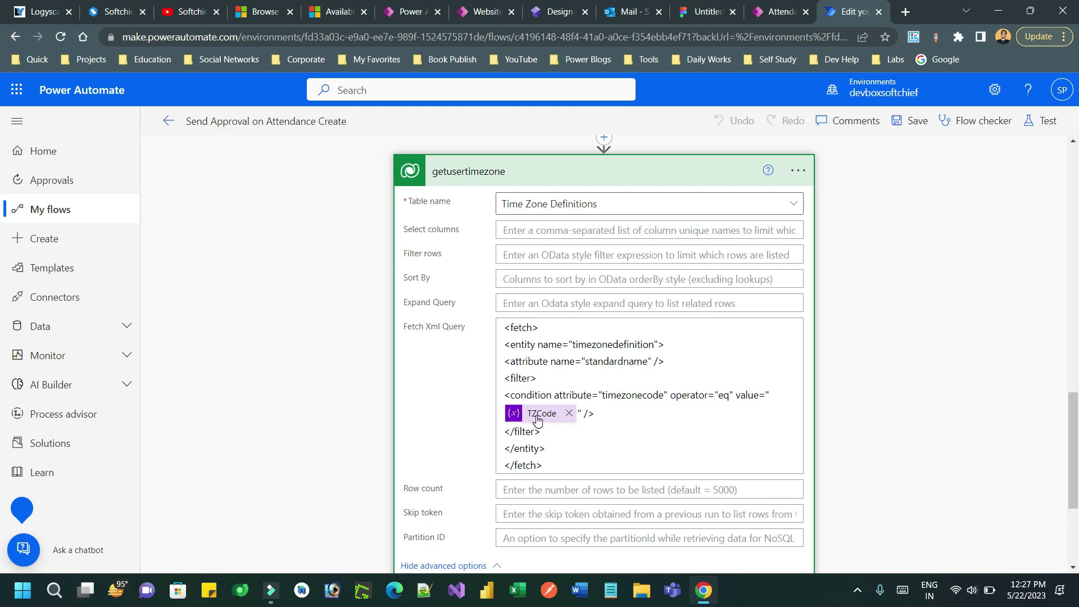
drag(1070, 409, 1077, 475)
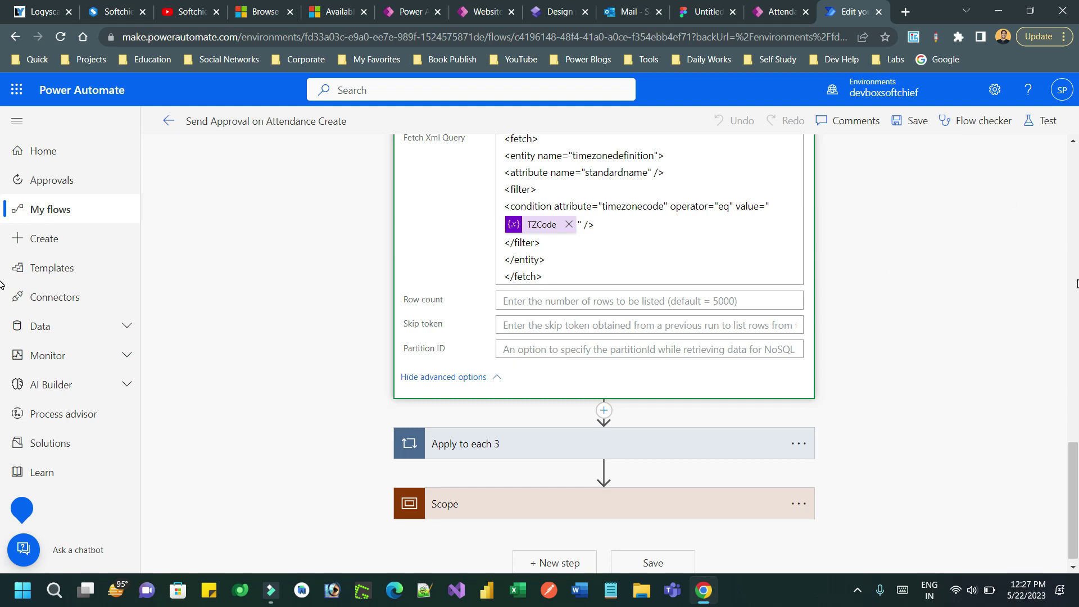
mouse_move(1073, 456)
mouse_down()
mouse_move(1074, 308)
mouse_move(1073, 469)
mouse_up()
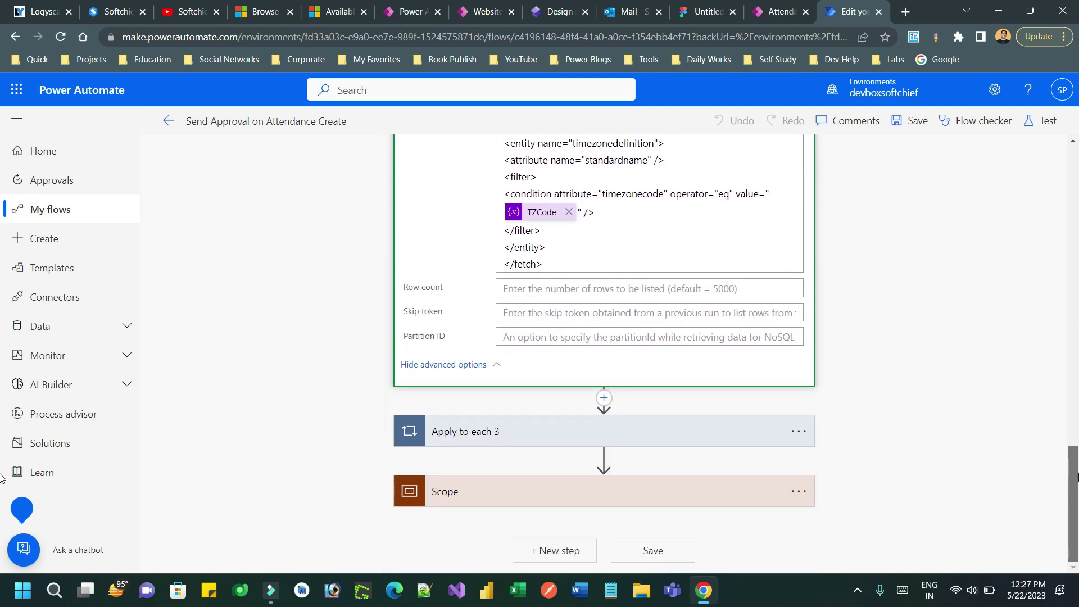
Step: Inspect how Set variable 2 in the Apply to each 3 loop fills TZName
click(639, 431)
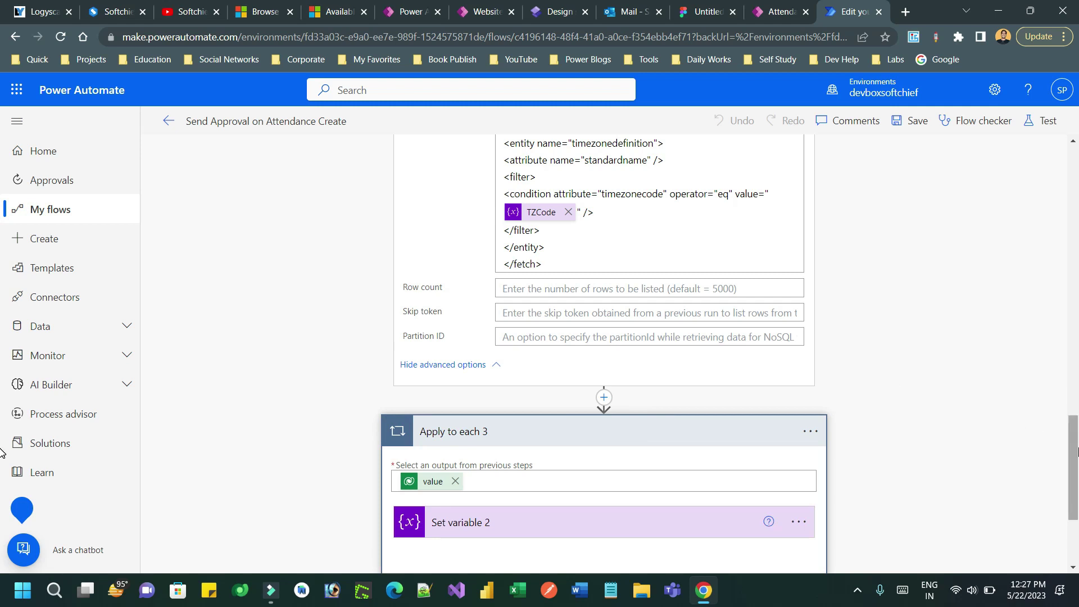
scroll(1074, 450, down, 3)
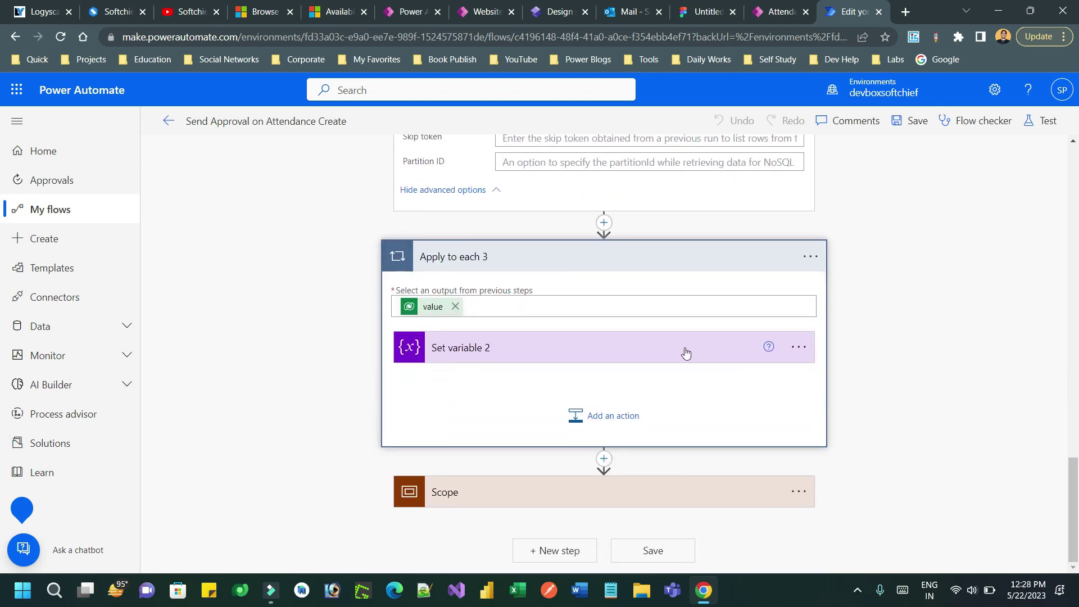
click(663, 348)
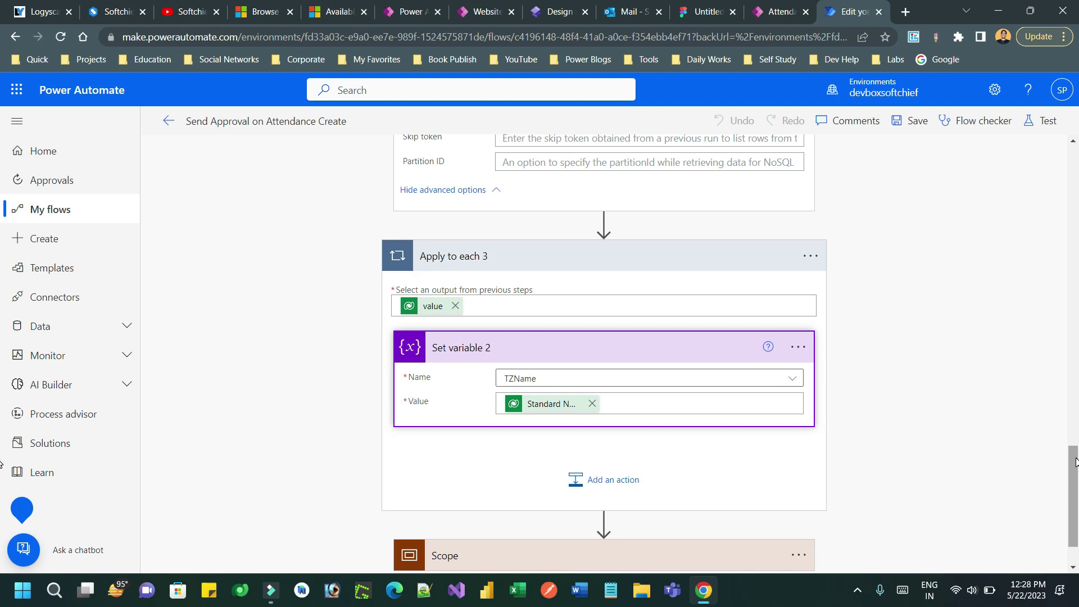
Step: Expand the Scope to see its actions and inspect the table and row ID of get approver record
scroll(1075, 462, down, 1)
click(703, 490)
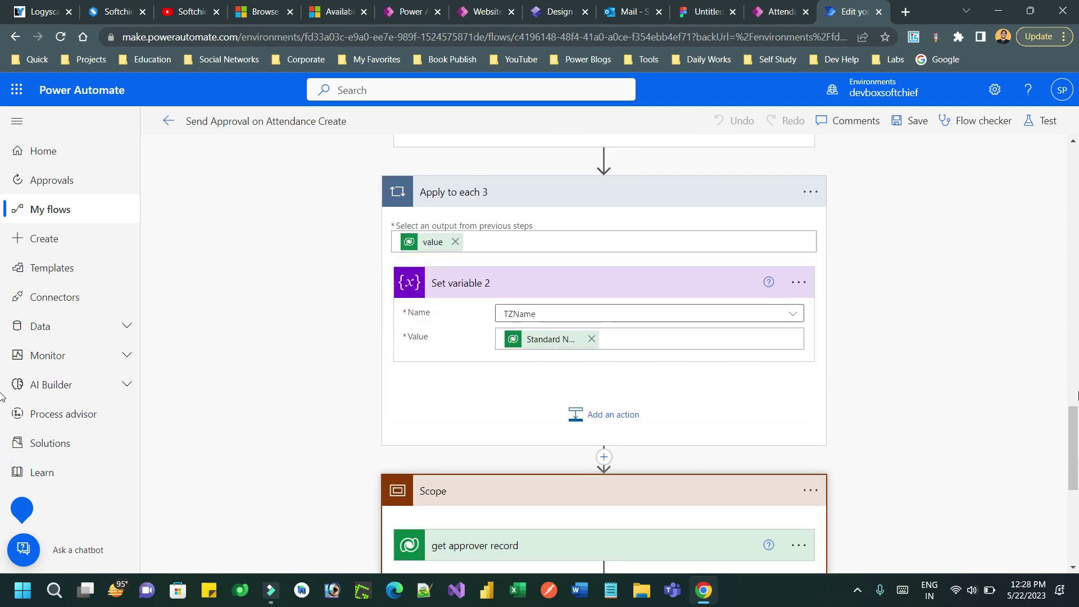
scroll(1075, 395, down, 5)
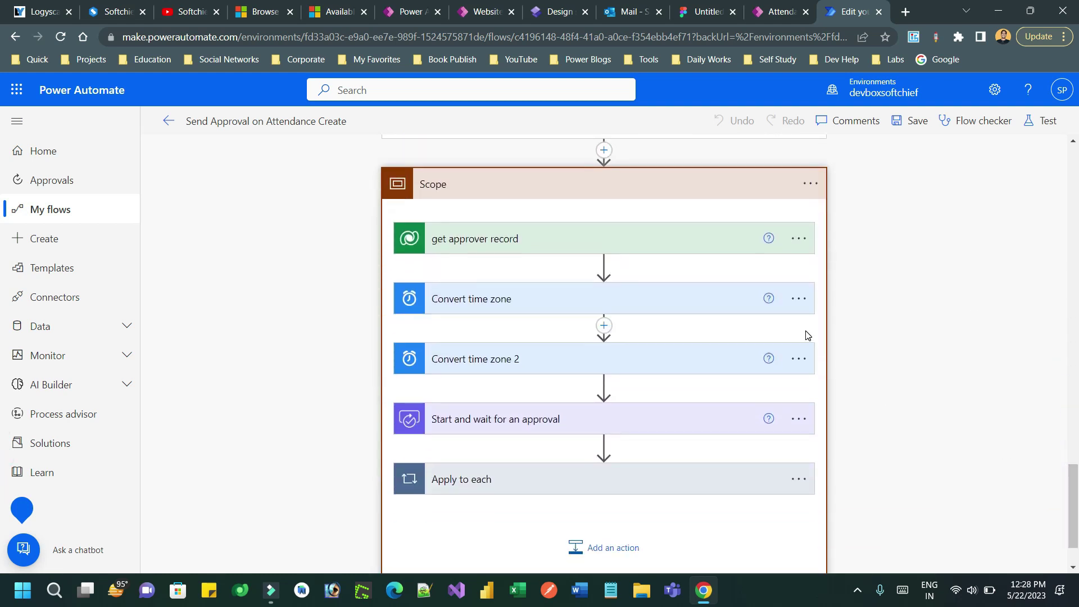
click(520, 238)
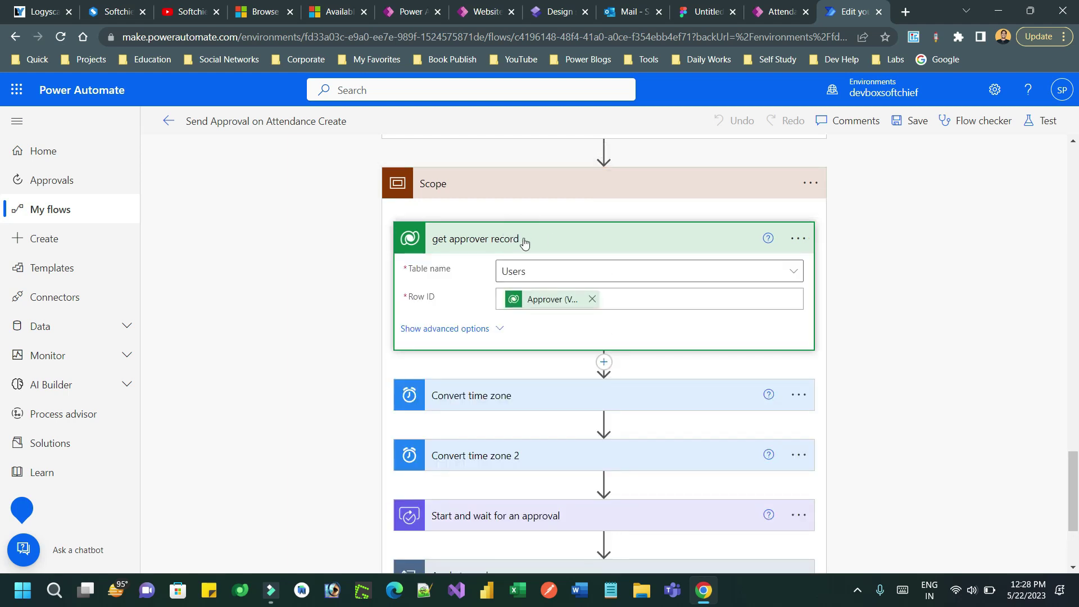
click(523, 243)
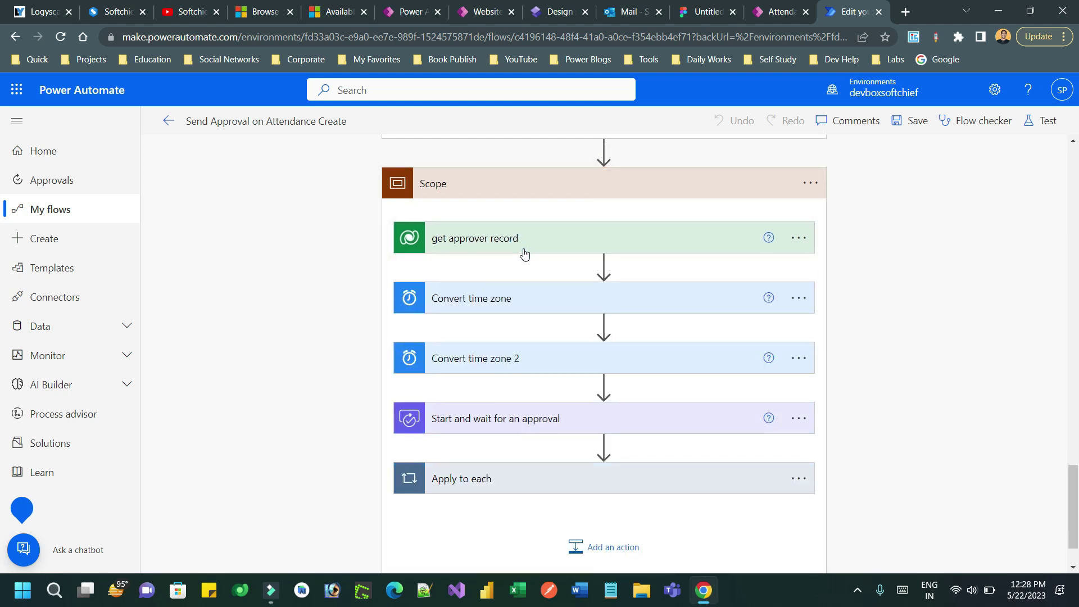
Step: Examine the Convert time zone action for Entry Time, including the custom item used as its destination time zone
click(525, 309)
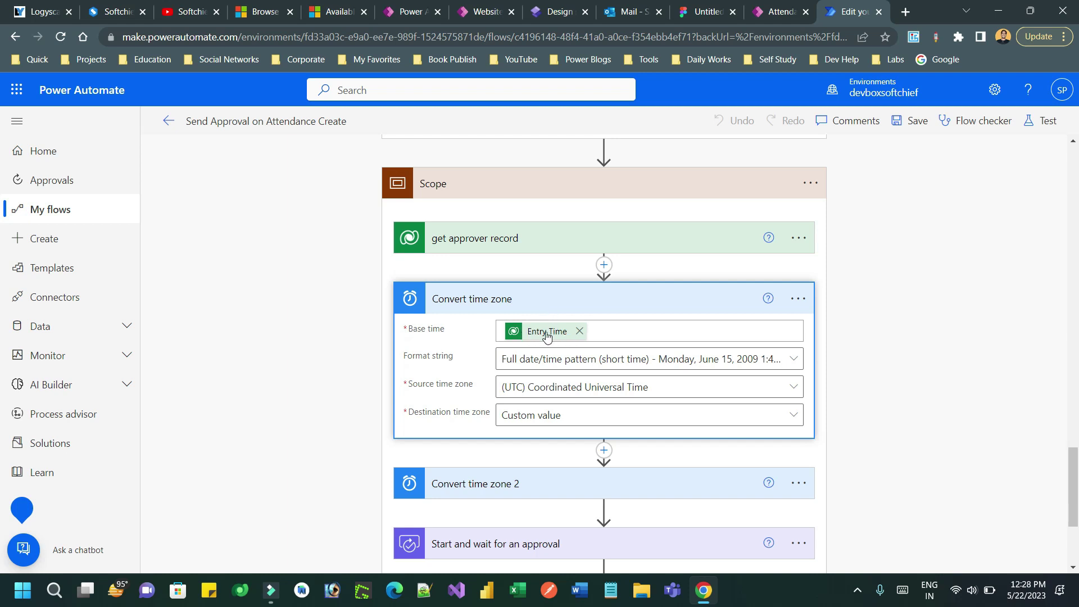
mouse_move(547, 336)
click(533, 415)
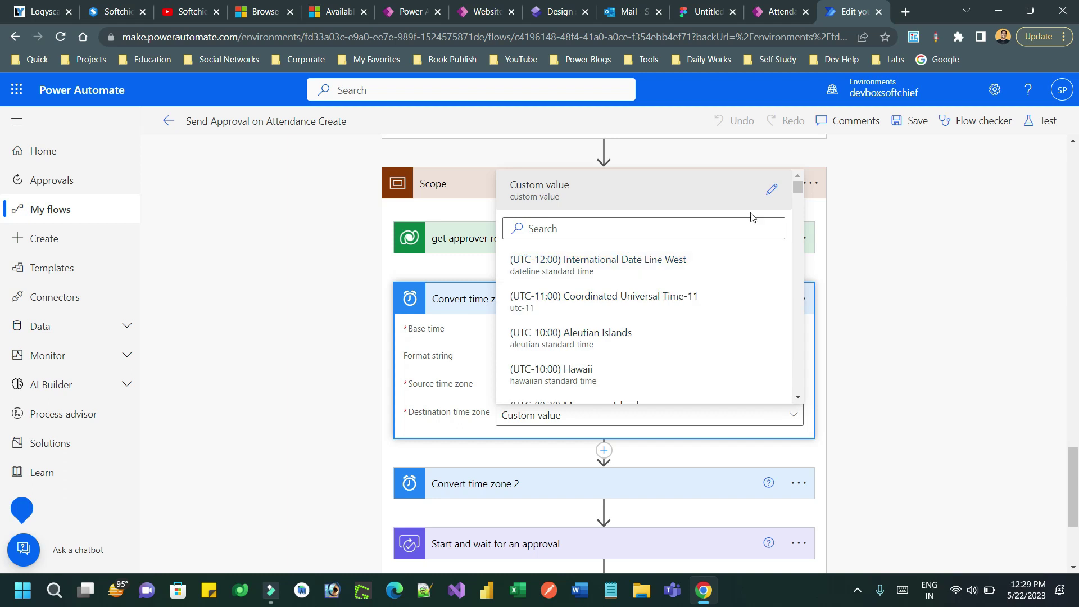
click(768, 199)
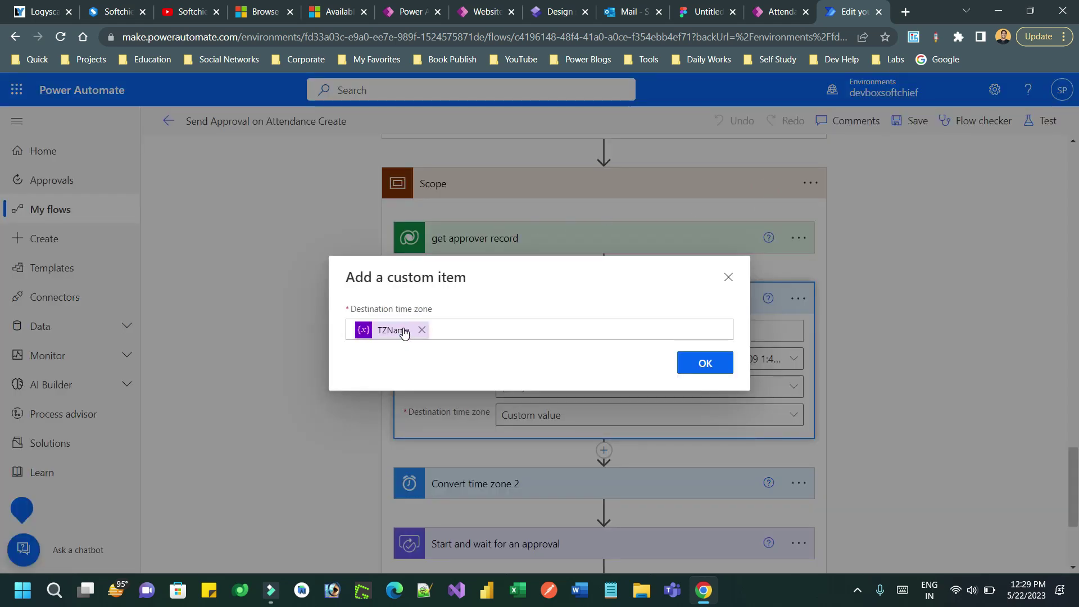
click(527, 330)
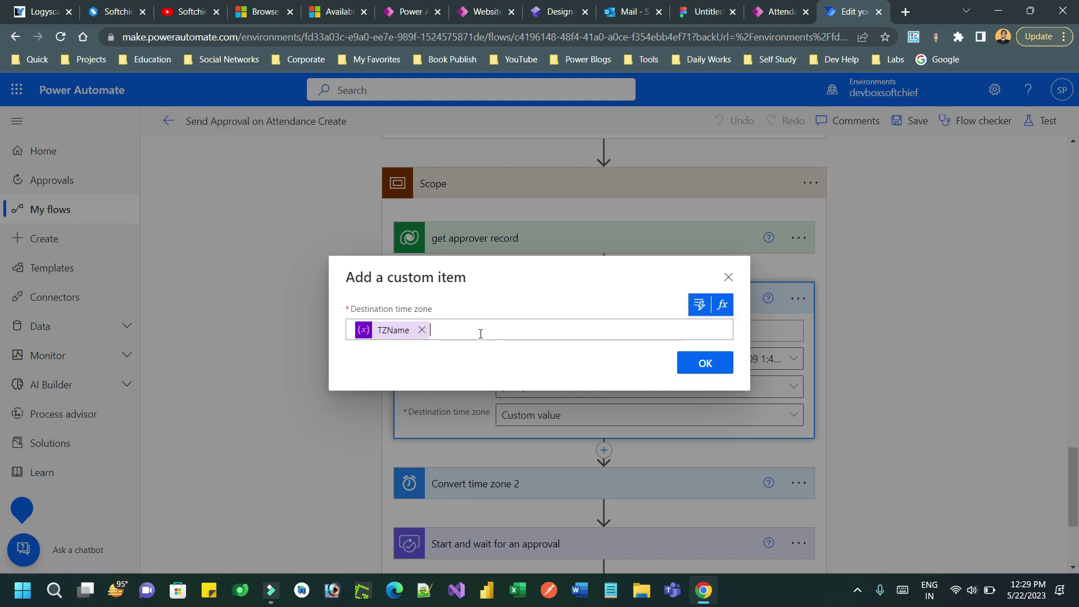
click(727, 279)
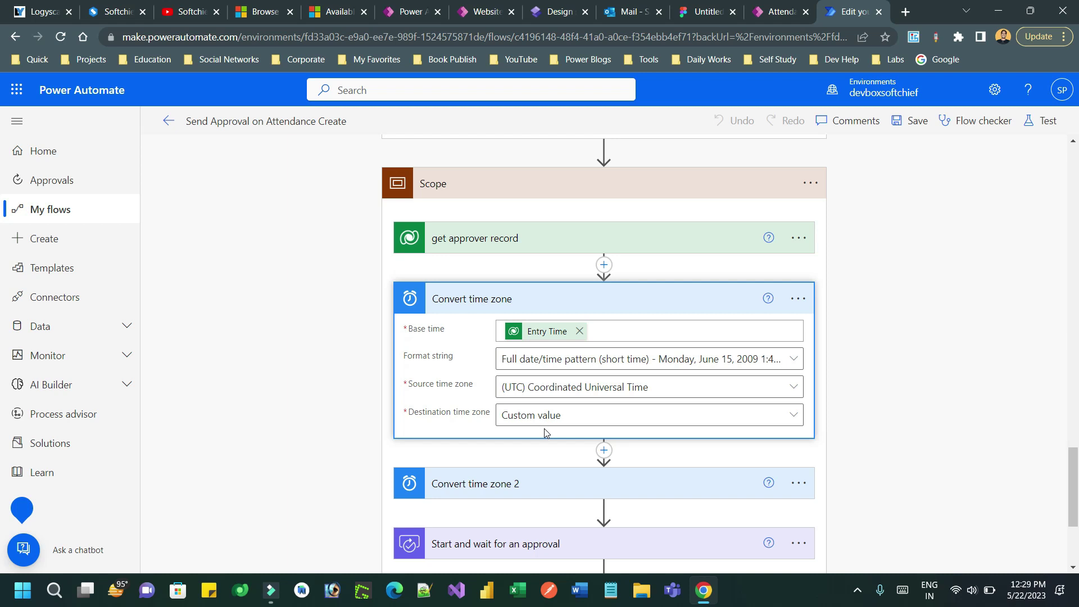
Step: Inspect the Convert time zone 2 action's Exit Time base, format string and time zone settings
drag(1073, 468, 1075, 505)
click(666, 295)
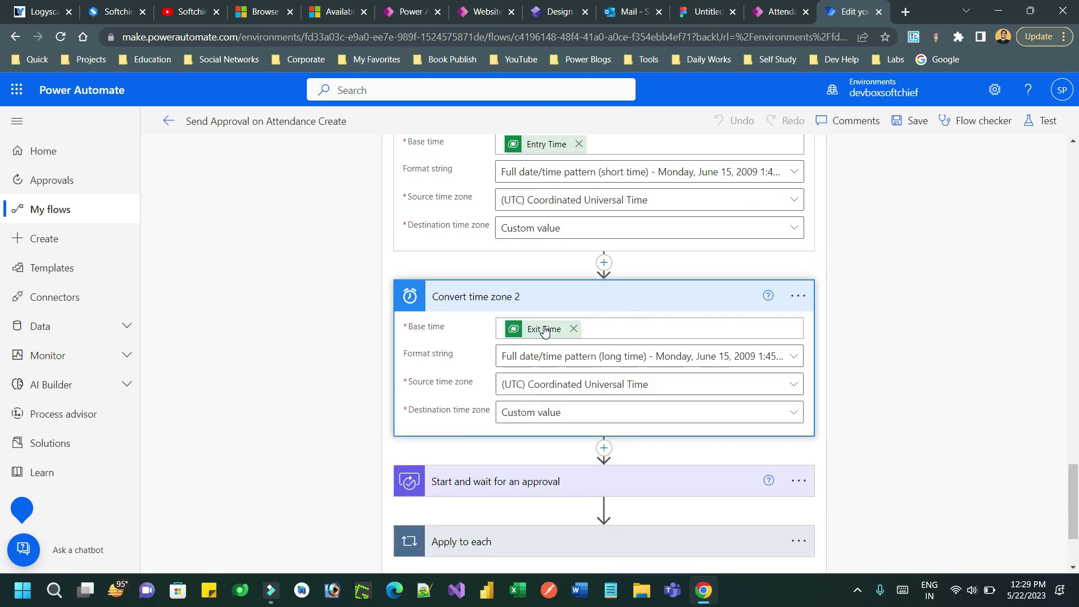
mouse_move(545, 332)
Step: Expand Start and wait for an approval and review its type, title, assignee, details and item link
scroll(604, 354, down, 2)
click(646, 348)
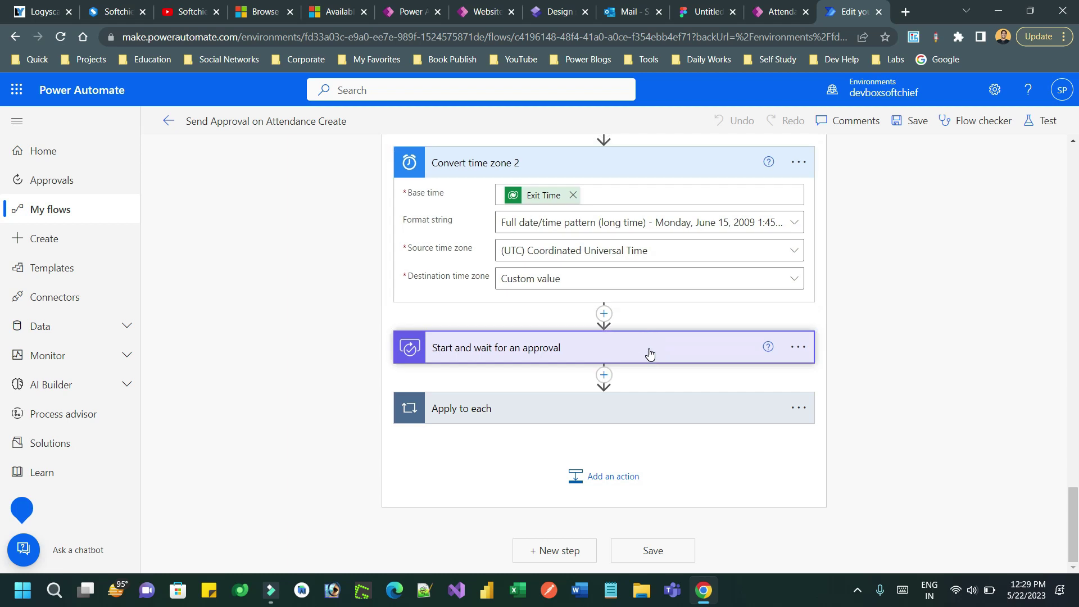
scroll(1056, 444, down, 3)
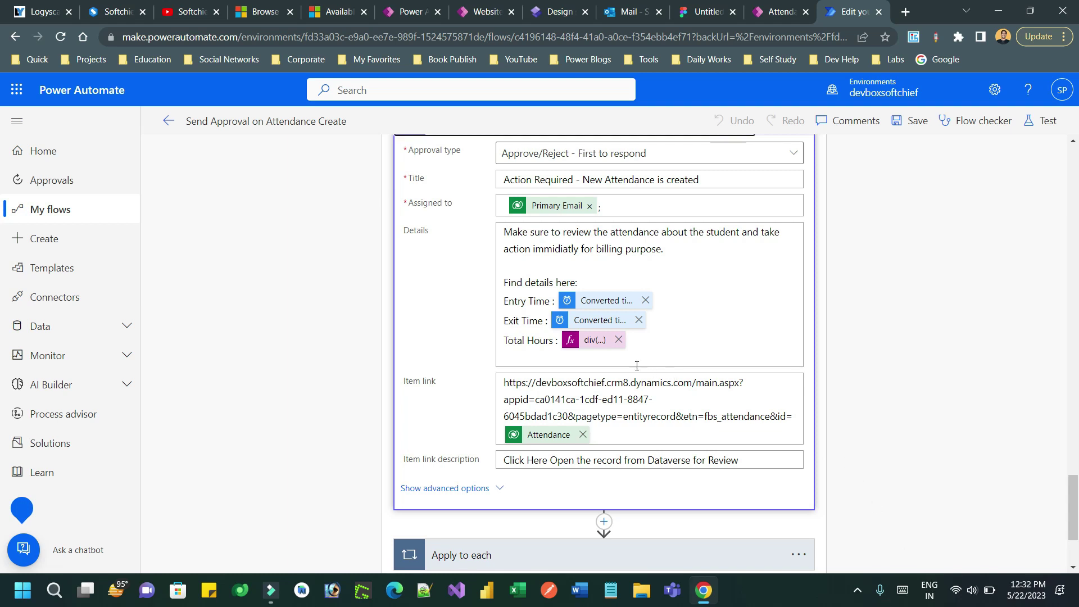
Step: Examine the div expression behind Total Hours in the approval details, including its sub and ticks functions
click(594, 345)
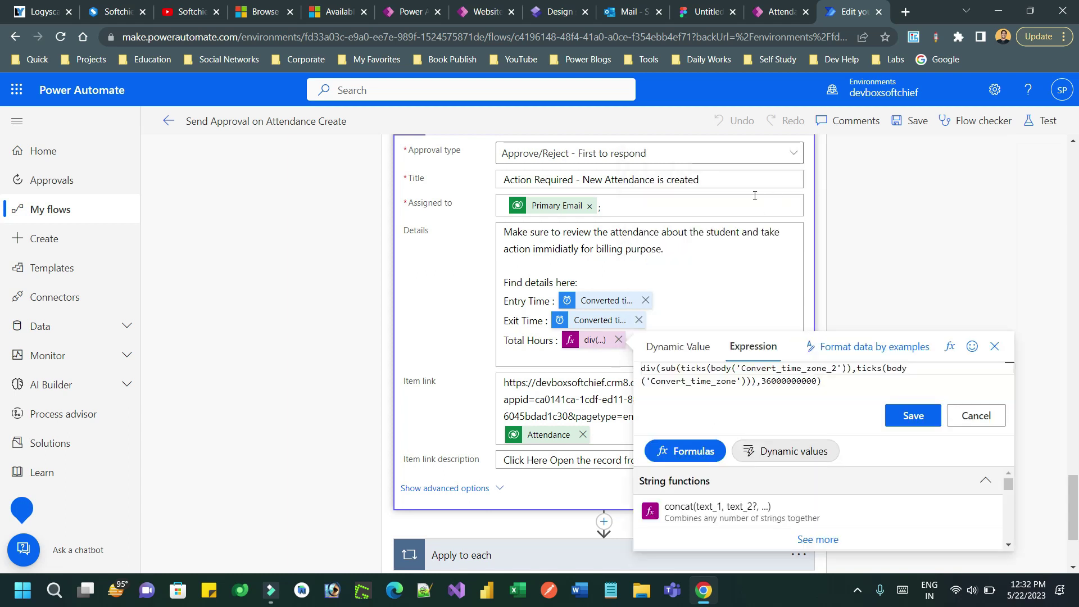
drag(663, 369, 882, 367)
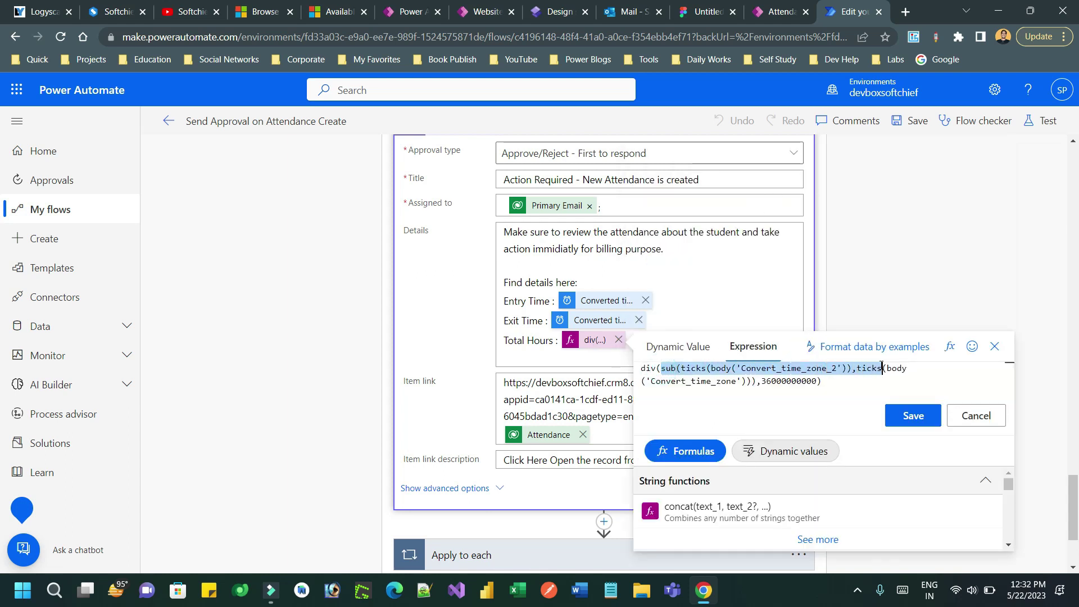
click(804, 382)
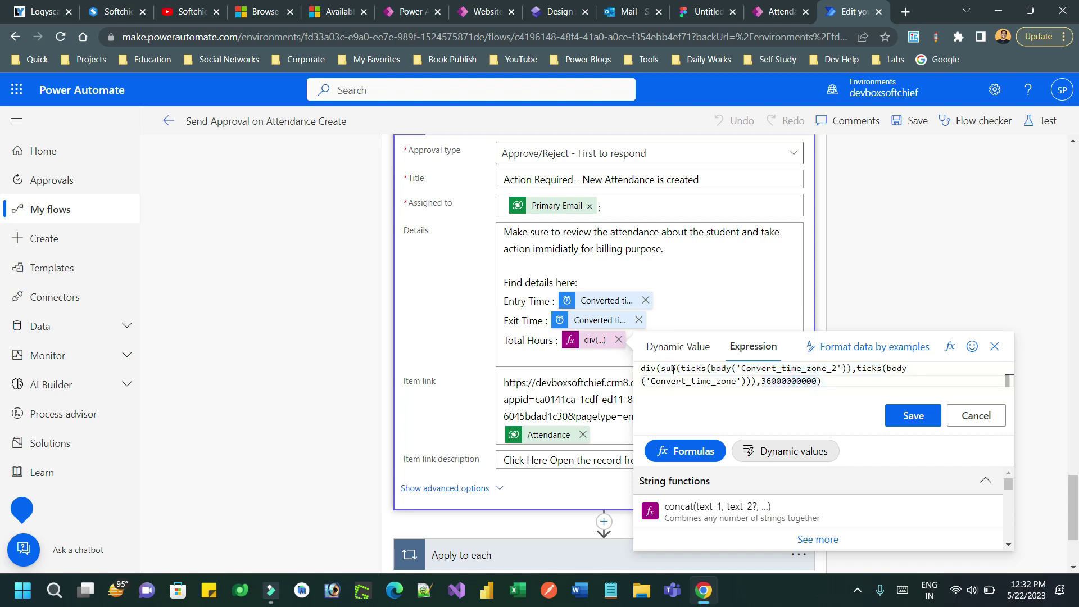
double_click(692, 370)
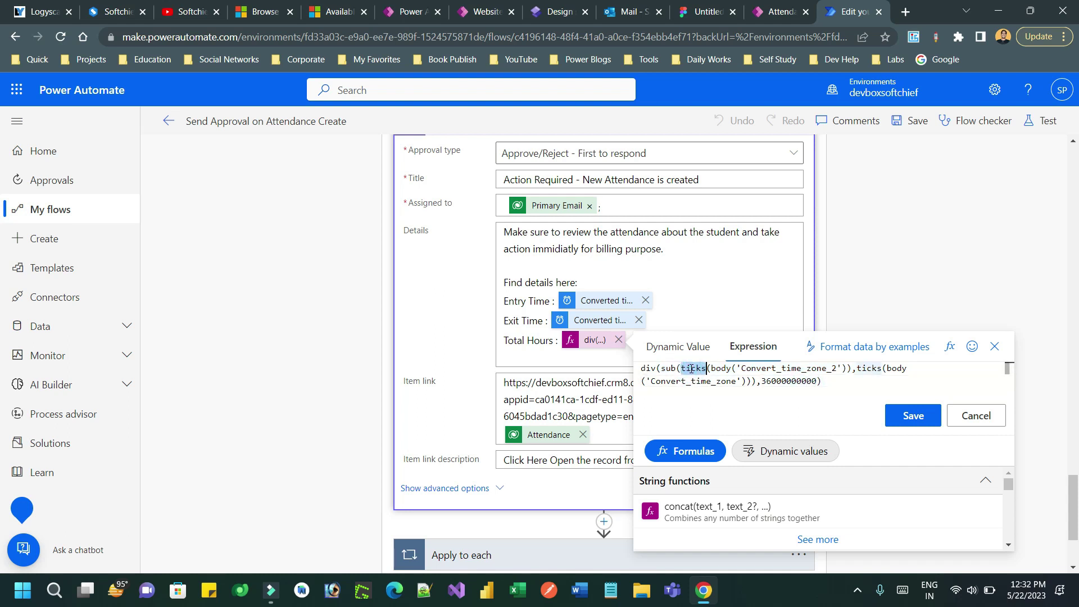
click(525, 349)
drag(1075, 489, 1075, 506)
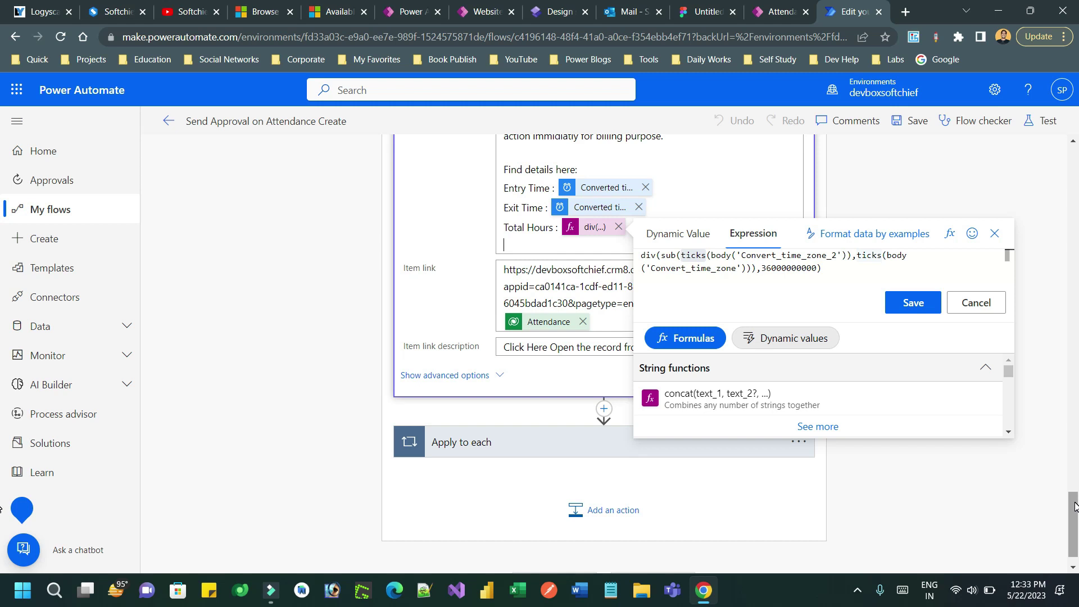
Step: Switch to Outlook in a new browser tab and open the most recent New Attendance approval email
click(906, 15)
text(out)
key(Return)
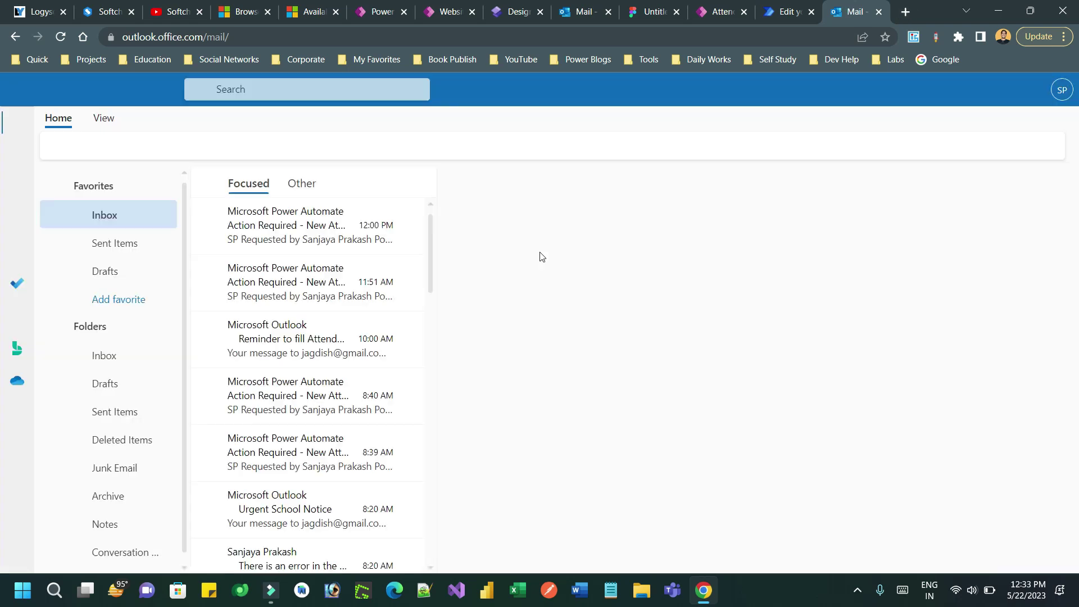
click(321, 231)
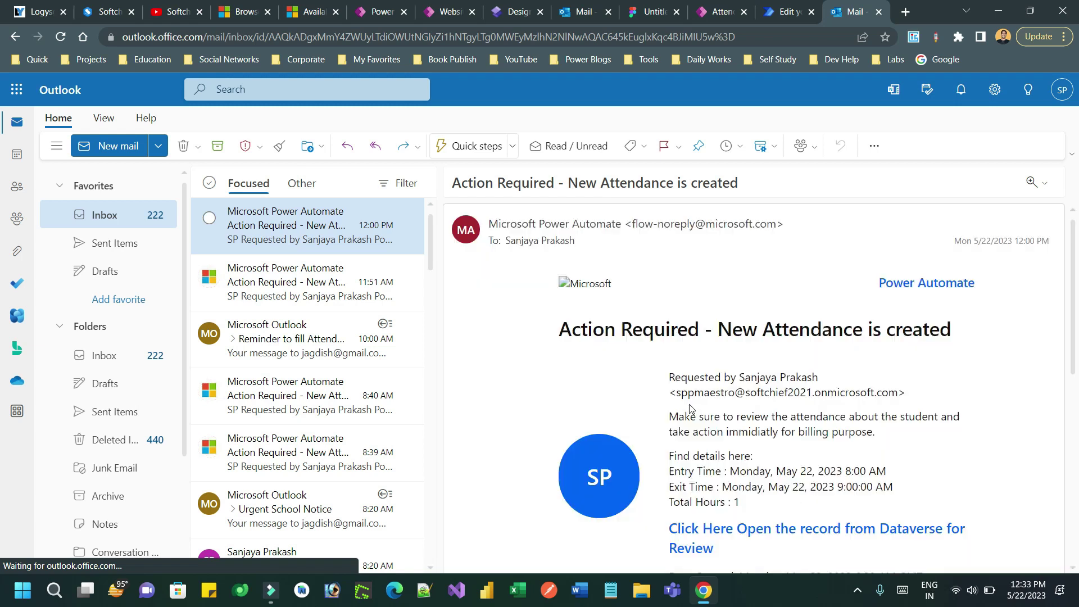
scroll(664, 477, down, 2)
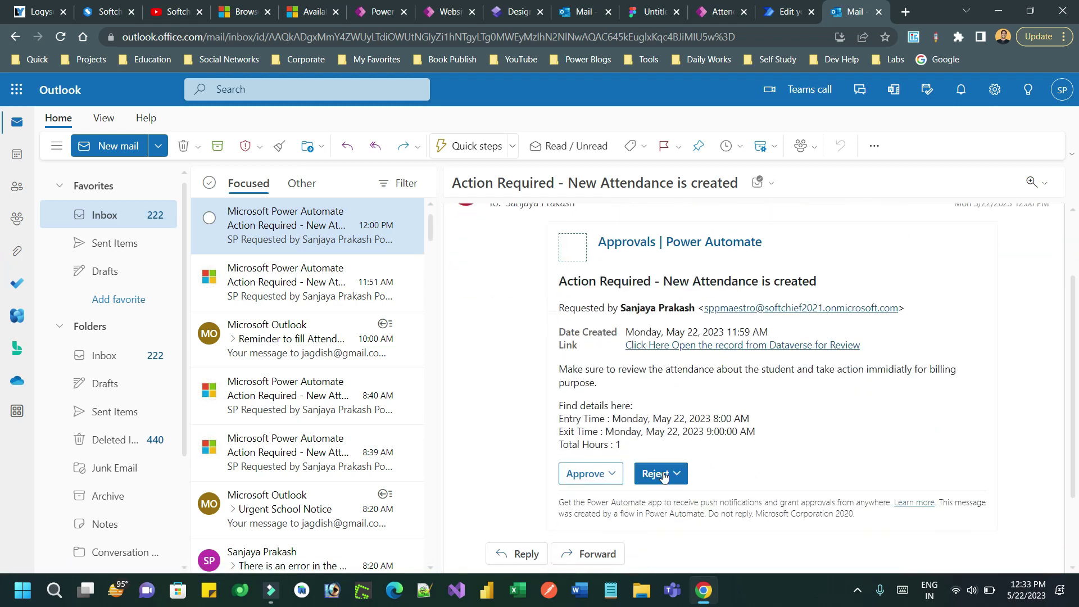
Step: Check the entry time, exit time and total hours in the approval email's details
drag(614, 428, 750, 414)
click(619, 416)
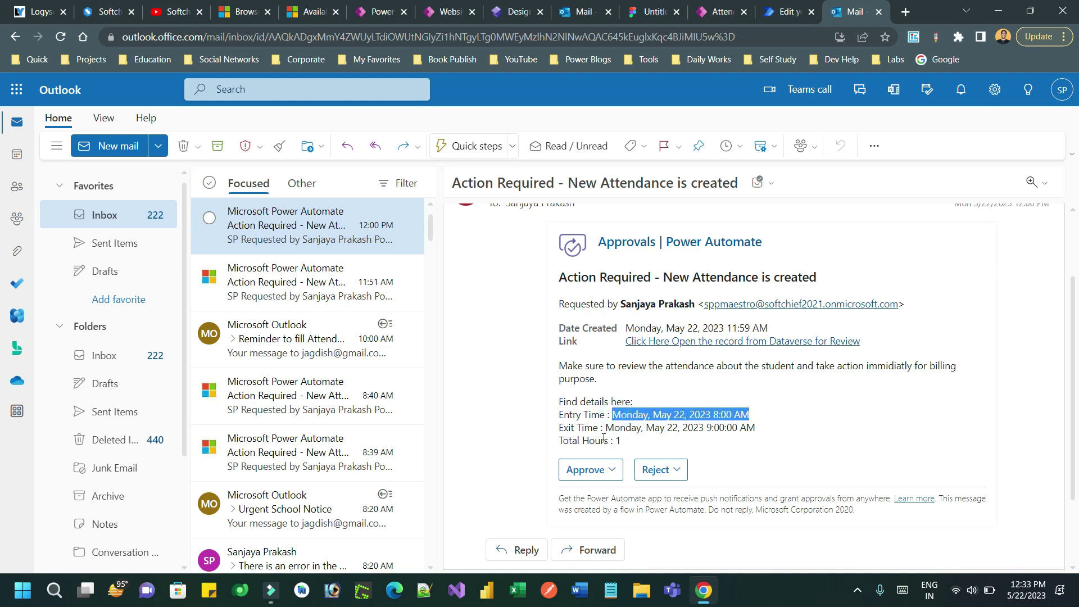
drag(608, 428, 757, 430)
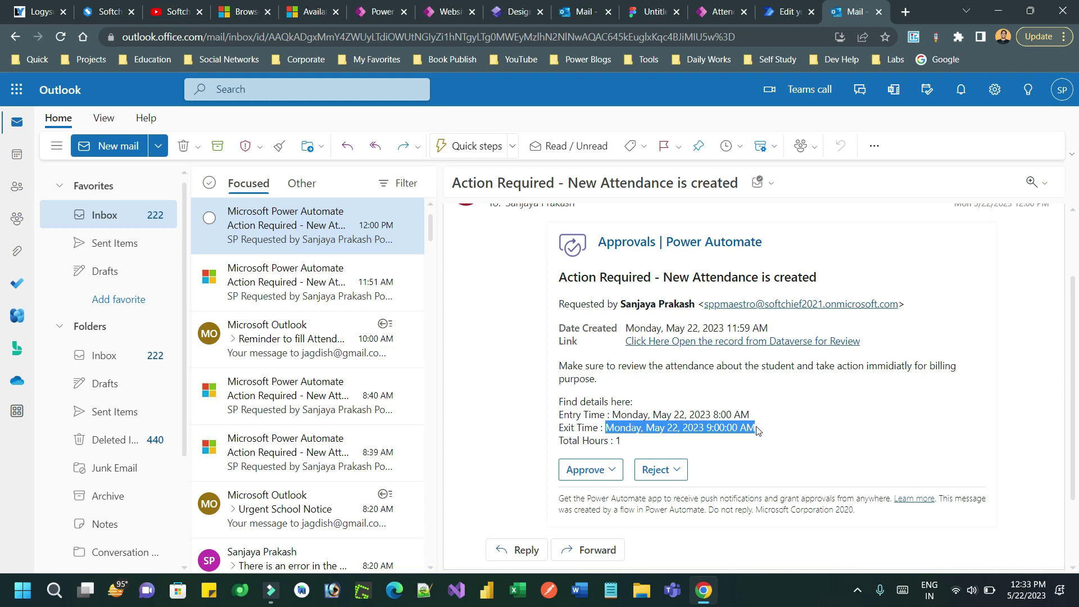
drag(613, 442, 625, 445)
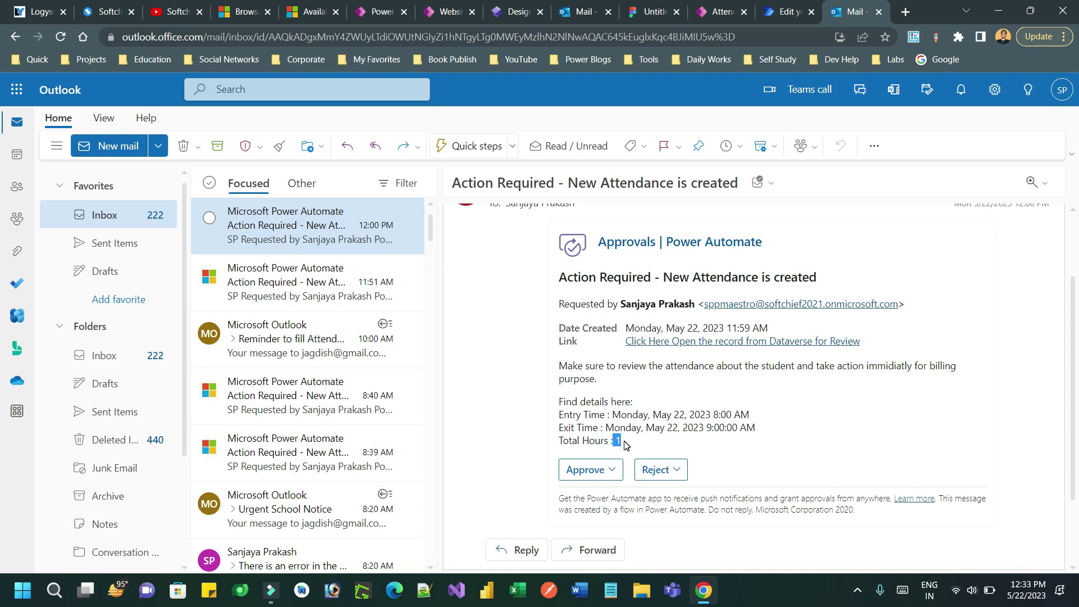
Step: Switch back to the Power Automate flow and review the Start and wait for an approval details again
click(783, 12)
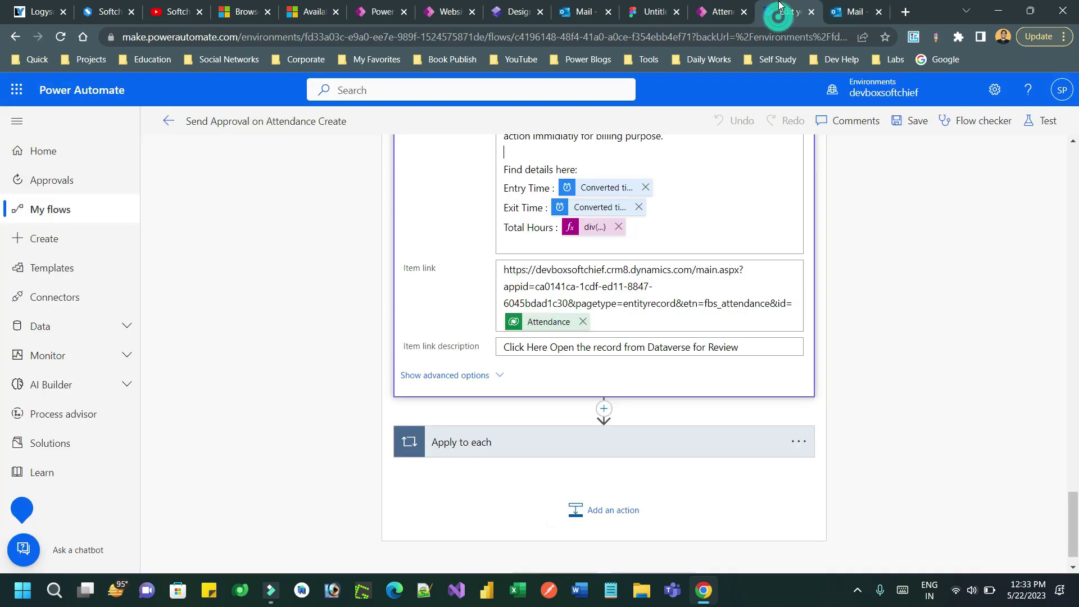
drag(1073, 523, 1076, 491)
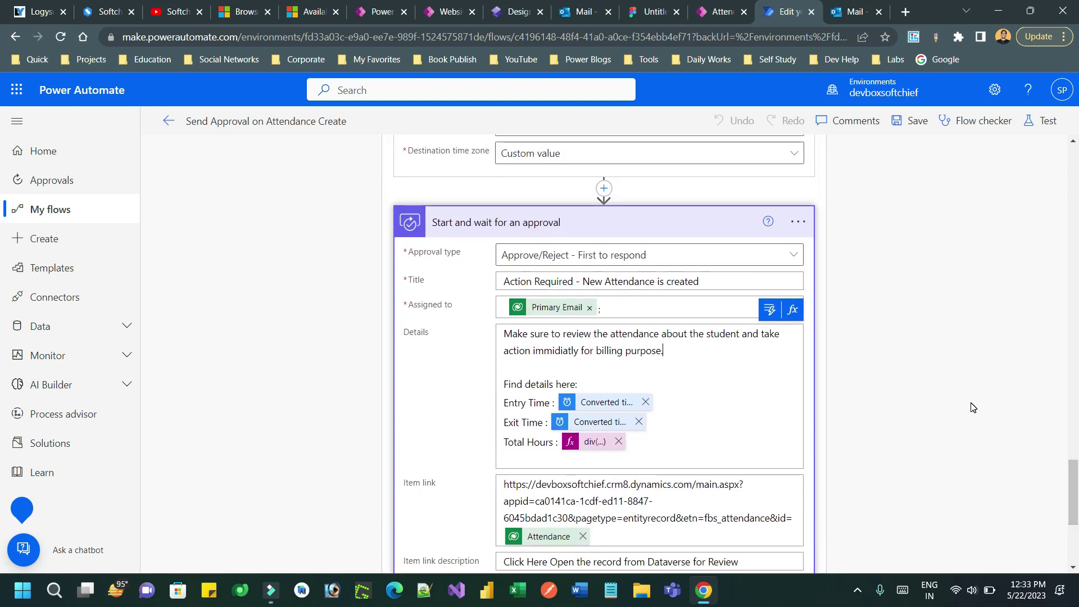